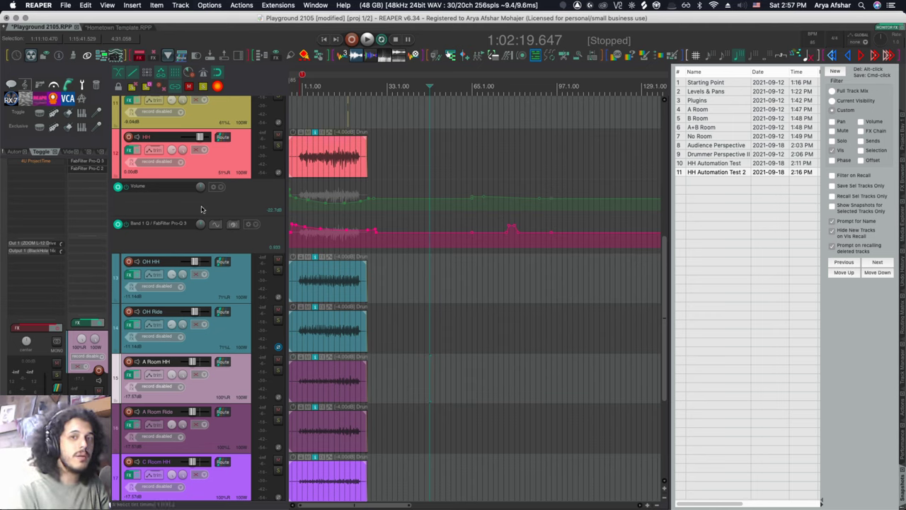
Recall the HH Automation Test 2 and HH Automation Test snapshots alternately to compare their hi-hat automation.
{"action": "left_click", "coordinate": [706, 173]}
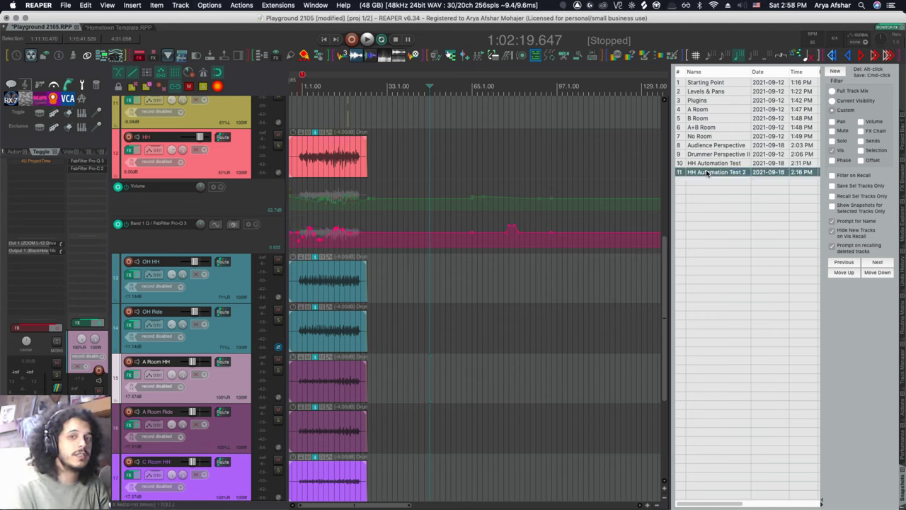
{"action": "left_click", "coordinate": [708, 166]}
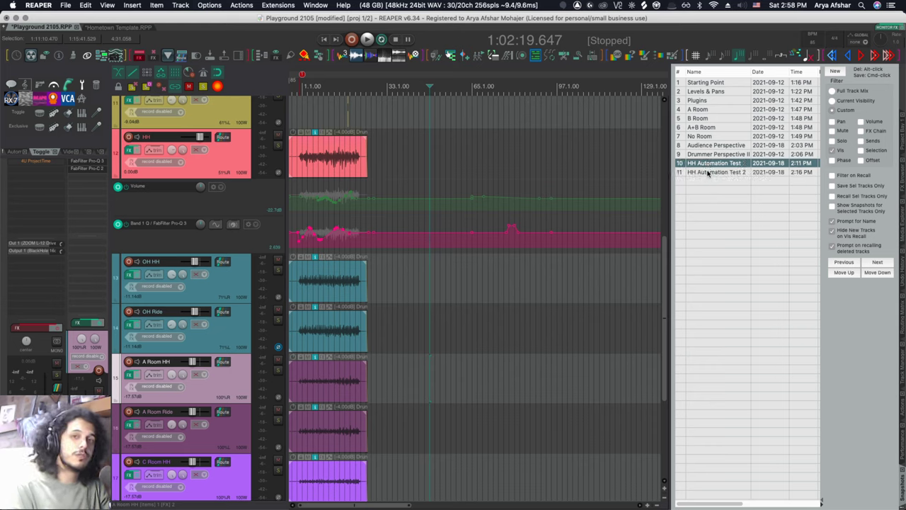
{"action": "left_click", "coordinate": [708, 174]}
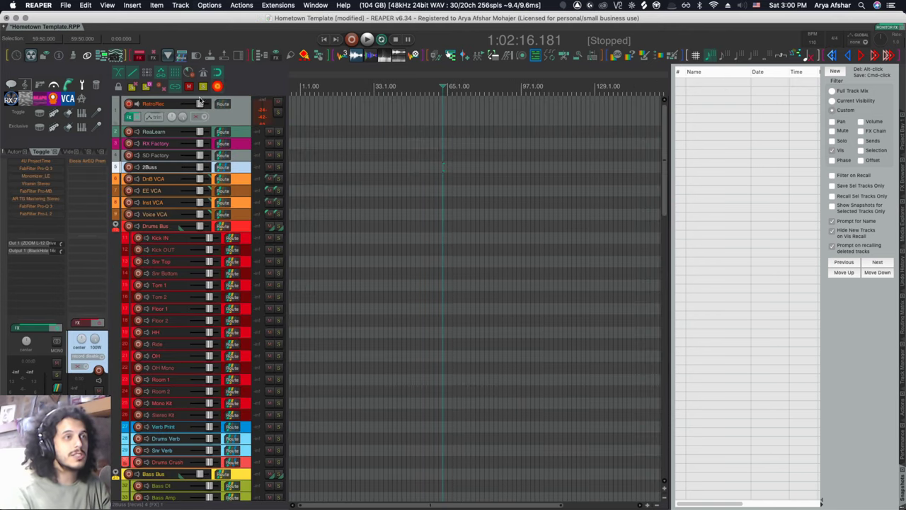
Look through the Hometown Template's full track list, from the VCA tracks and Drums Bus down through the other buses.
{"action": "scroll", "coordinate": [658, 138], "scroll_direction": "down", "scroll_amount": 5}
{"action": "left_click_drag", "start_coordinate": [658, 138], "coordinate": [665, 159]}
{"action": "scroll", "coordinate": [309, 278], "scroll_direction": "up", "scroll_amount": 5}
{"action": "scroll", "coordinate": [309, 278], "scroll_direction": "up", "scroll_amount": 3}
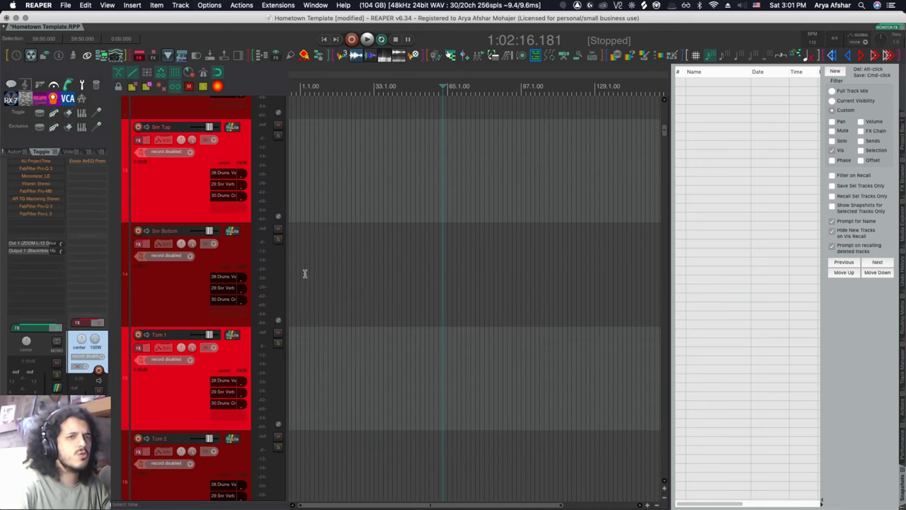
{"action": "scroll", "coordinate": [329, 212], "scroll_direction": "up", "scroll_amount": 5}
{"action": "scroll", "coordinate": [418, 279], "scroll_direction": "down", "scroll_amount": 5}
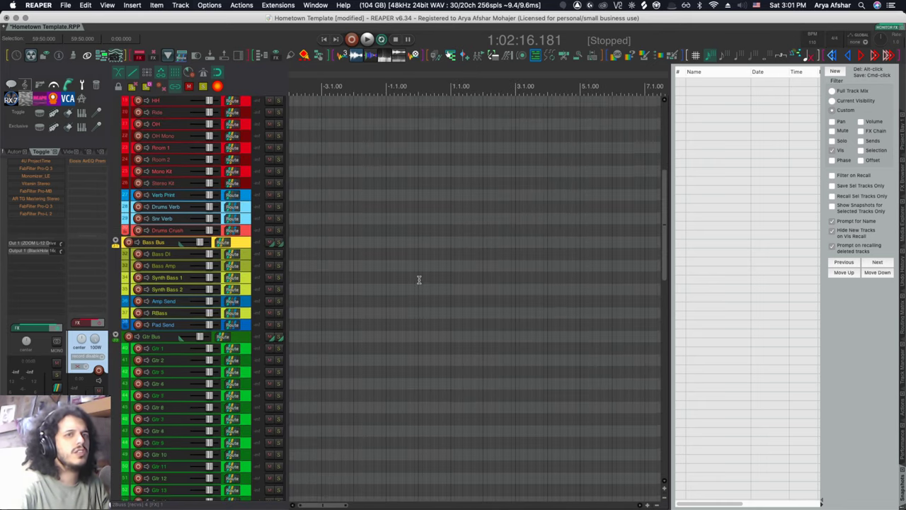
{"action": "scroll", "coordinate": [418, 279], "scroll_direction": "up", "scroll_amount": 6}
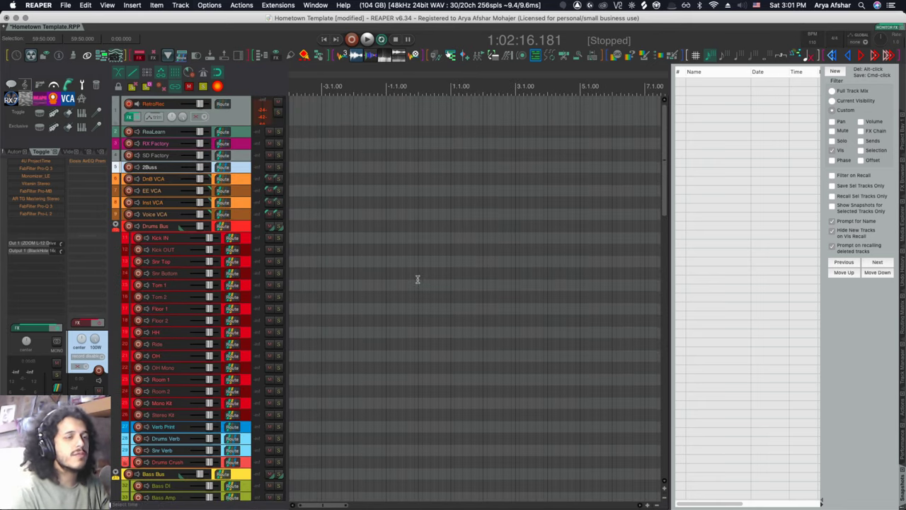
{"action": "left_click", "coordinate": [381, 209]}
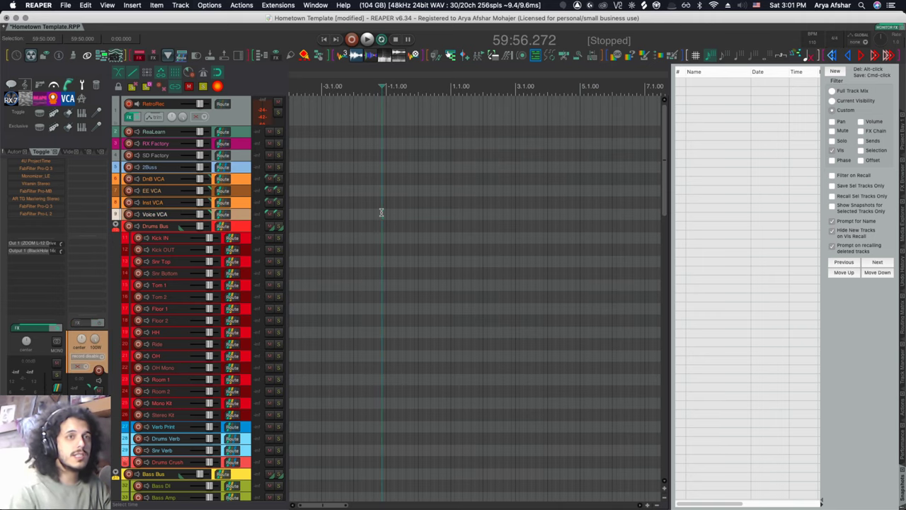
{"action": "scroll", "coordinate": [643, 395], "scroll_direction": "down", "scroll_amount": 15}
{"action": "scroll", "coordinate": [643, 394], "scroll_direction": "up", "scroll_amount": 15}
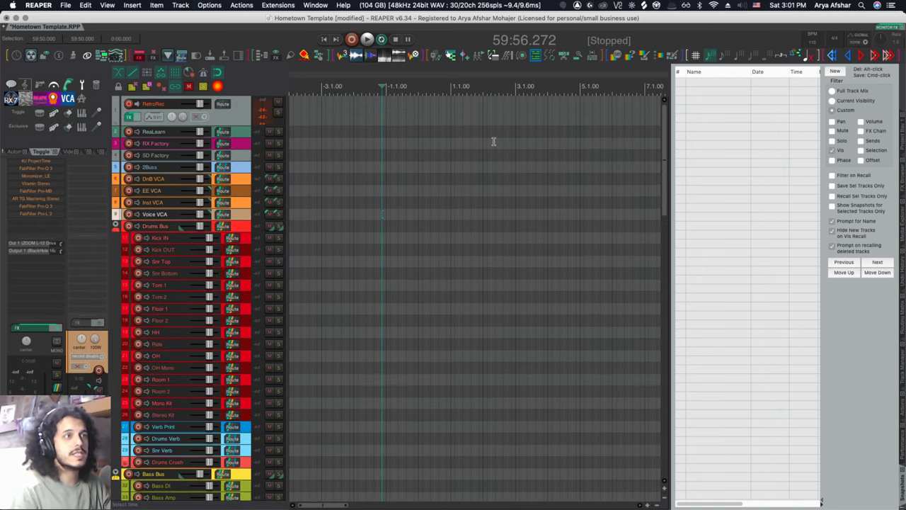
{"action": "left_click", "coordinate": [387, 194]}
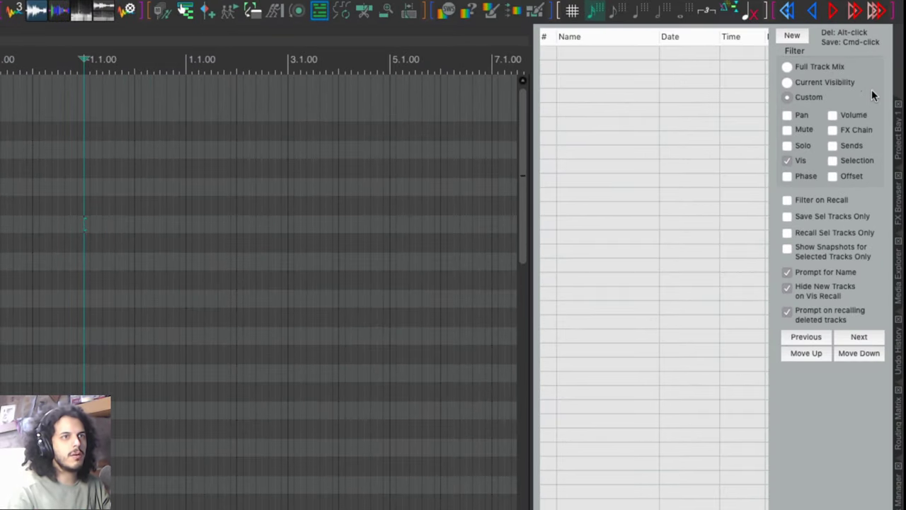
Set the snapshot filter to Current Visibility and save the full track view as a snapshot named "Everything Visible".
{"action": "left_click", "coordinate": [815, 82]}
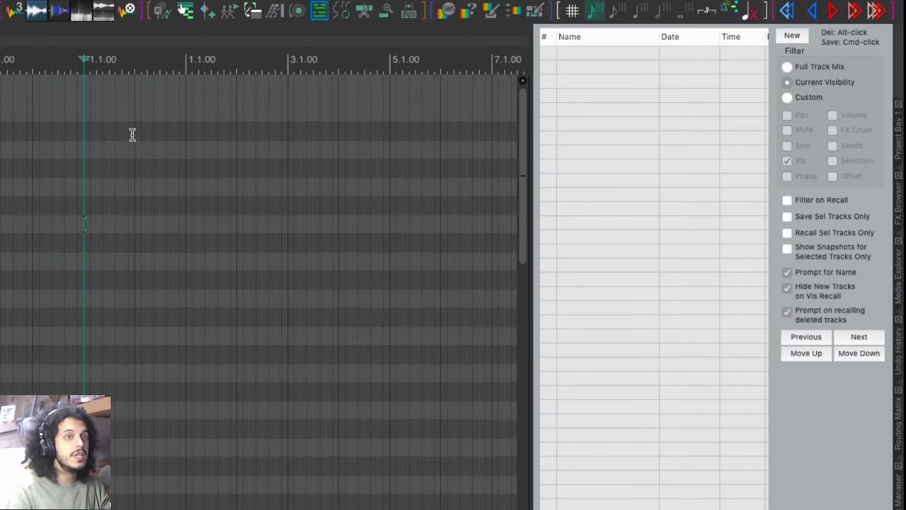
{"action": "left_click", "coordinate": [790, 38]}
{"action": "type", "text": "Everything Visible"}
{"action": "key", "text": "Return"}
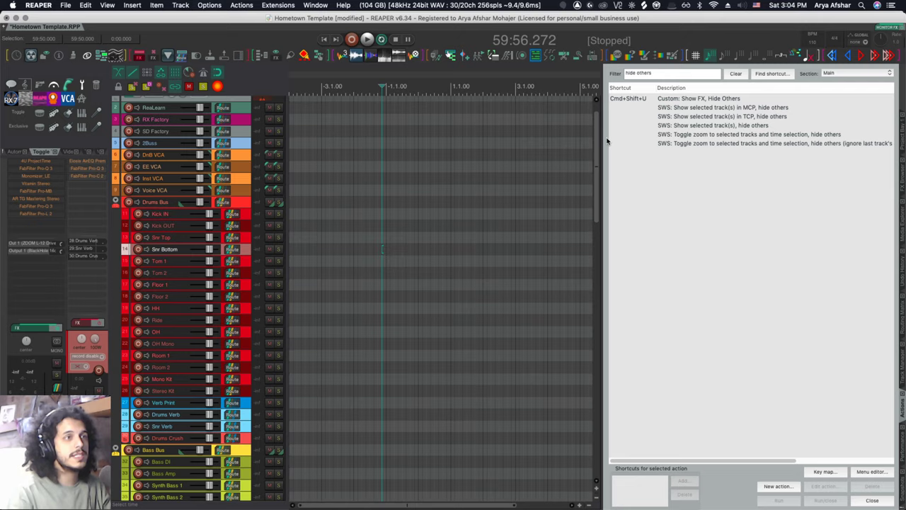
Select the tracks from Drums Bus through Drums Crush and run "SWS: Show selected track(s), hide others" on them.
{"action": "scroll", "coordinate": [566, 287], "scroll_direction": "down", "scroll_amount": 15}
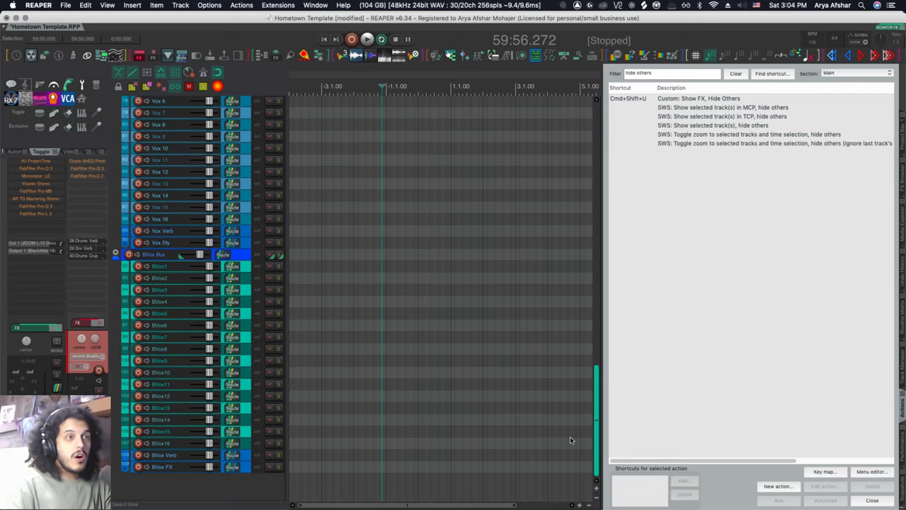
{"action": "scroll", "coordinate": [566, 287], "scroll_direction": "up", "scroll_amount": 15}
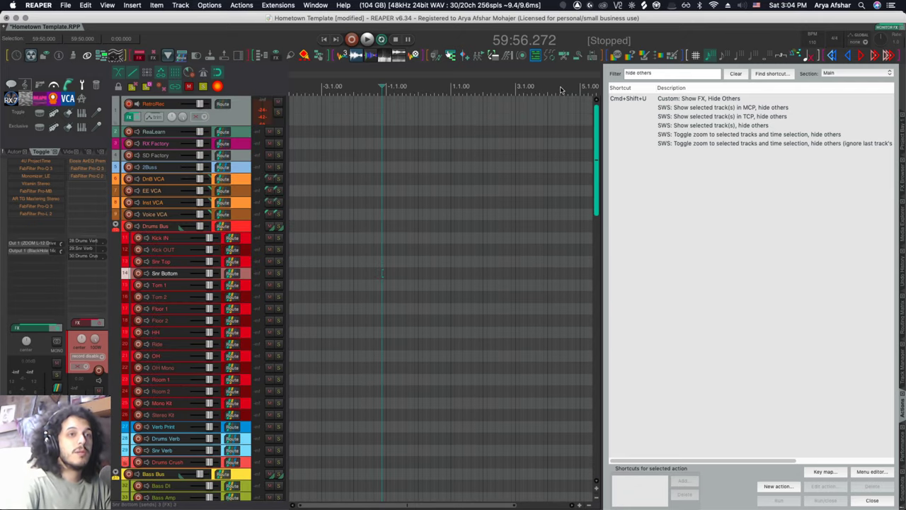
{"action": "left_click", "coordinate": [247, 228]}
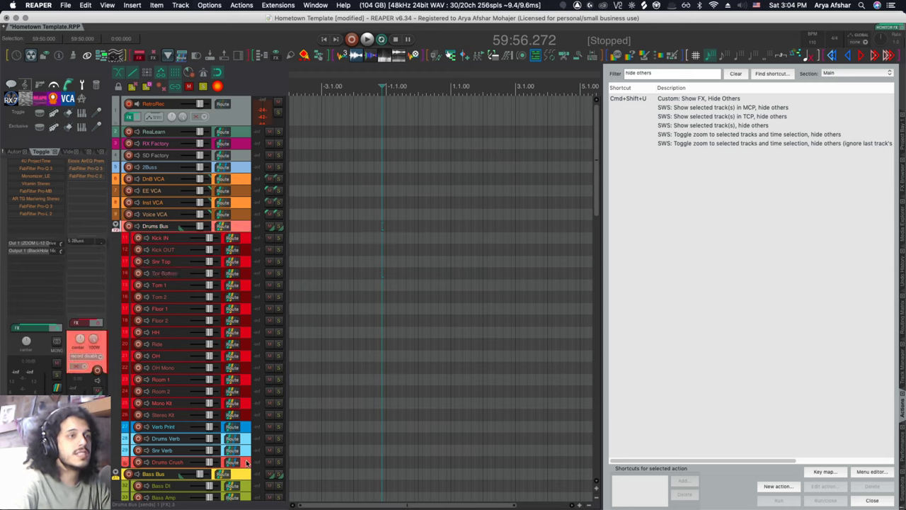
{"action": "left_click", "coordinate": [246, 462], "text": "shift"}
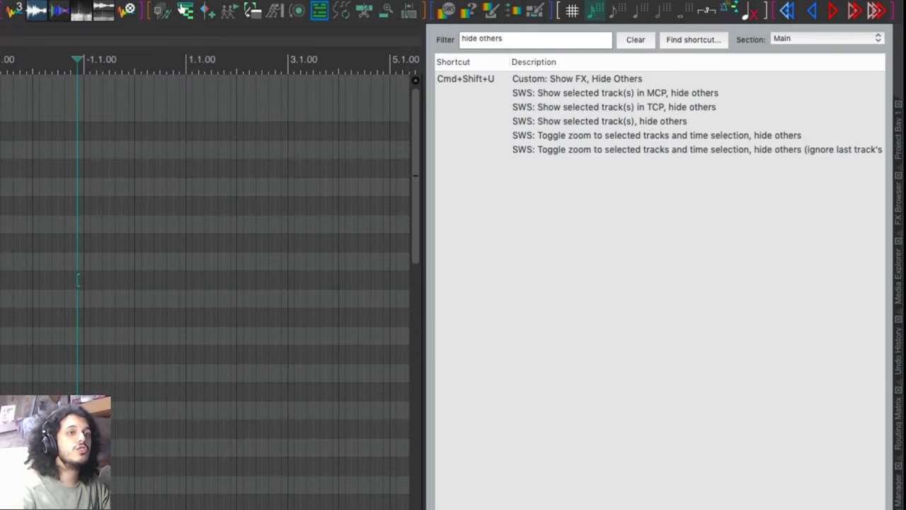
{"action": "left_click", "coordinate": [624, 121]}
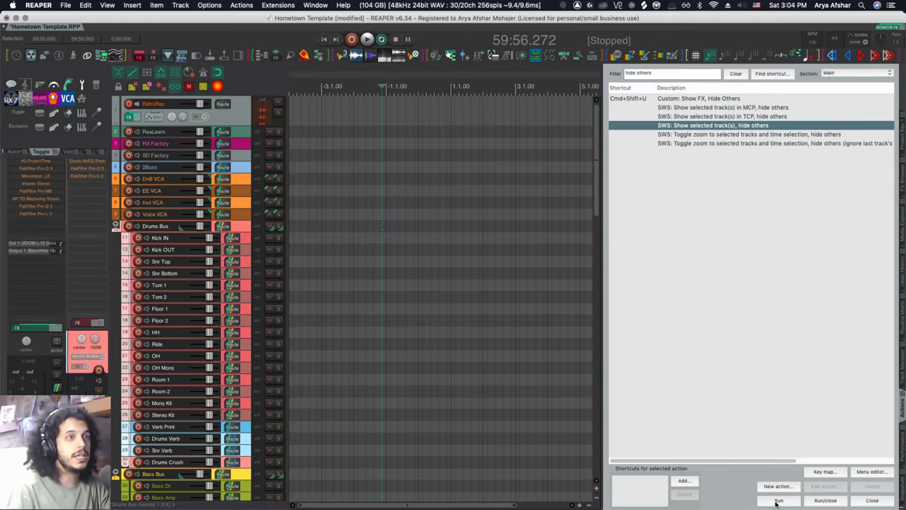
{"action": "left_click", "coordinate": [779, 500]}
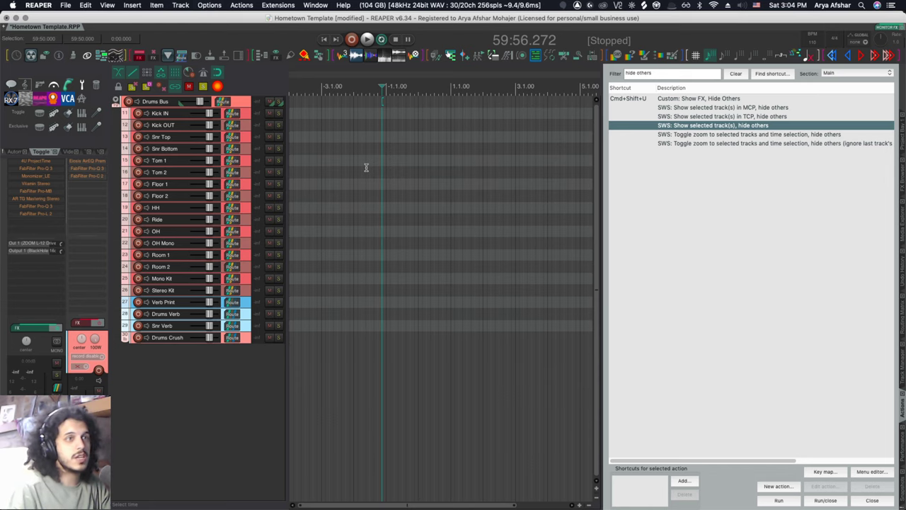
Save the drum view as a snapshot named "Drums Only" and test it by recalling Everything Visible and Drums Only.
{"action": "left_click", "coordinate": [366, 168]}
{"action": "left_click", "coordinate": [902, 494]}
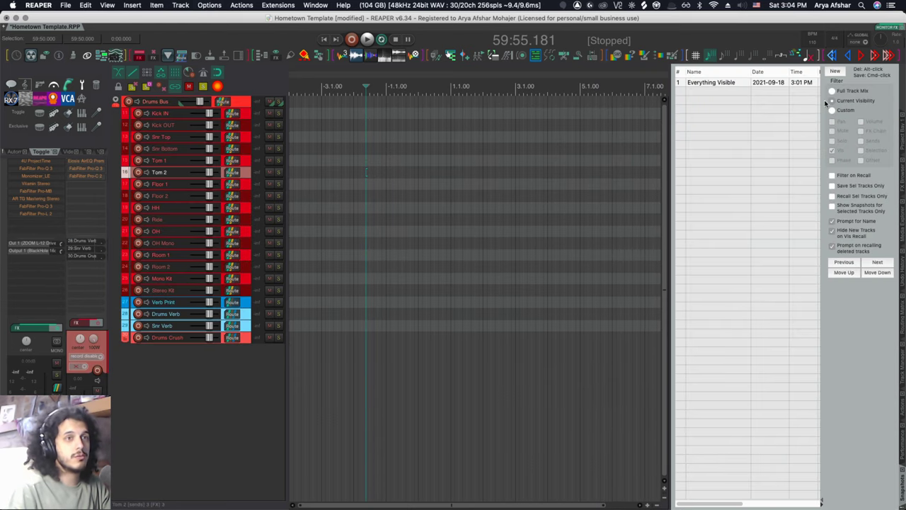
{"action": "left_click", "coordinate": [835, 72]}
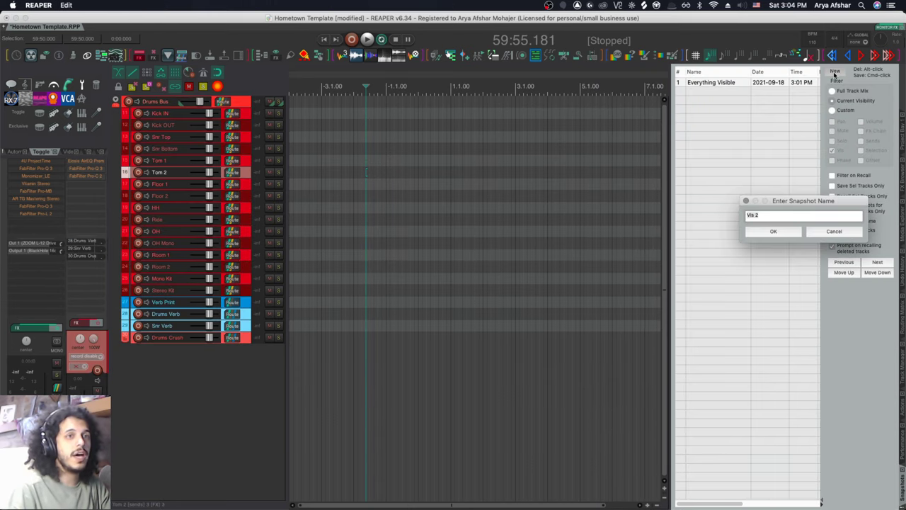
{"action": "type", "text": "Drums Only"}
{"action": "key", "text": "Return"}
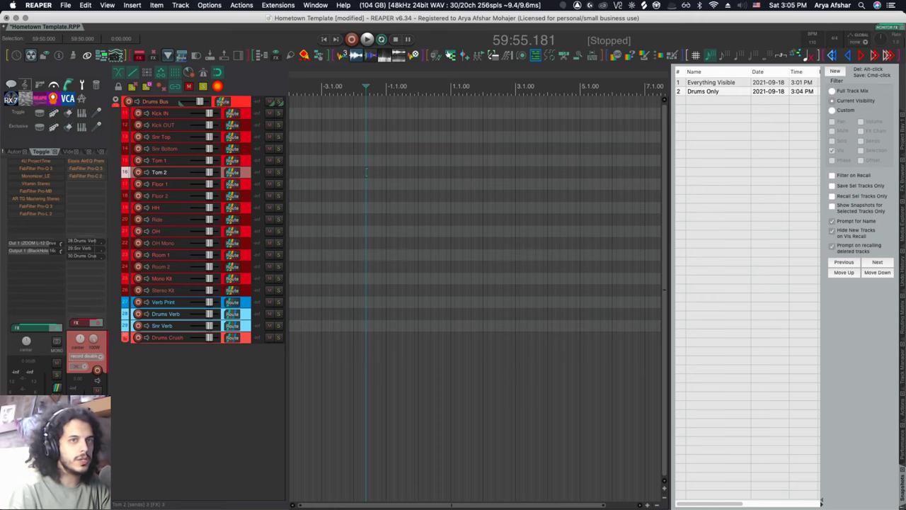
{"action": "left_click", "coordinate": [697, 82]}
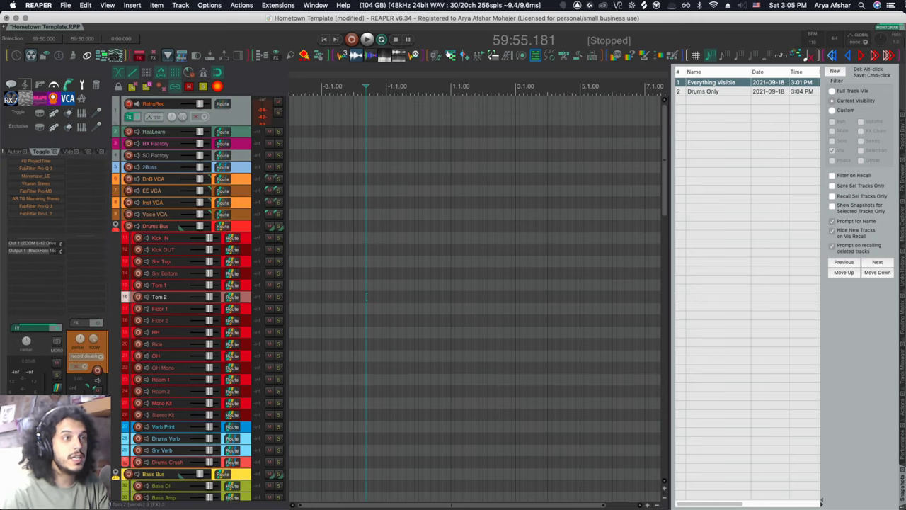
{"action": "left_click", "coordinate": [708, 92]}
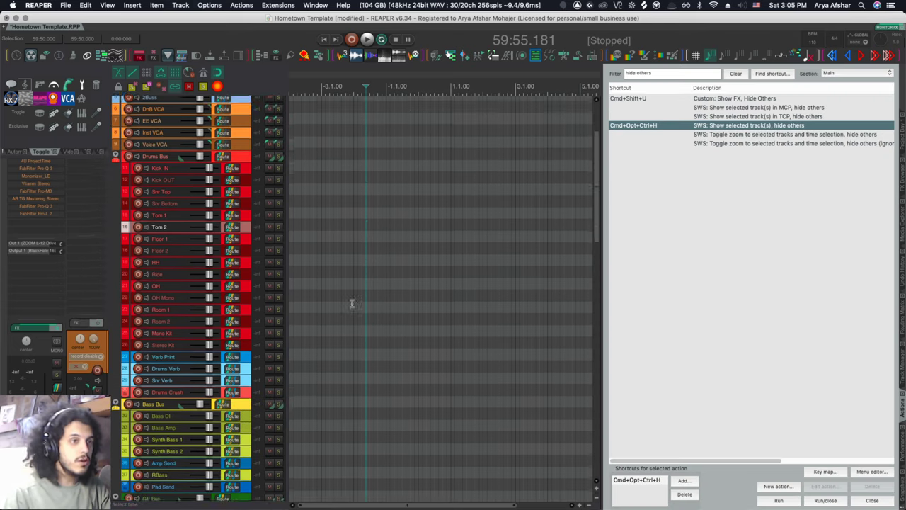
Show only the tracks from Bass Bus through Pad Send and save the view as a snapshot named "Bass Only".
{"action": "scroll", "coordinate": [246, 425], "scroll_direction": "down", "scroll_amount": 5}
{"action": "key", "text": "ctrl+alt+super+h"}
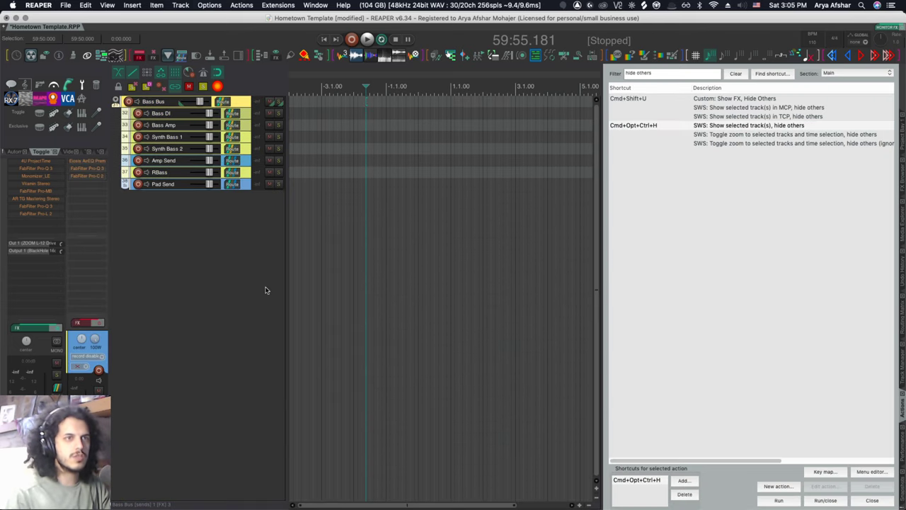
{"action": "left_click", "coordinate": [834, 72]}
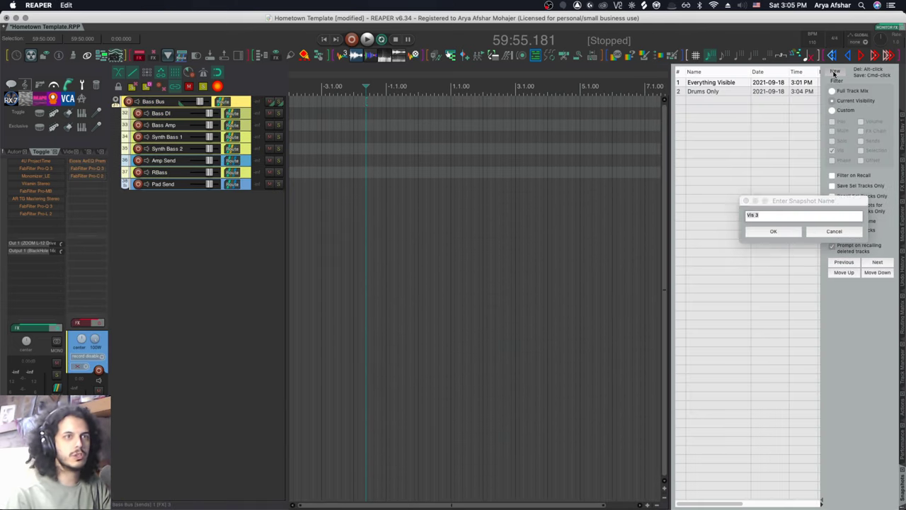
{"action": "type", "text": "Bass Only"}
{"action": "key", "text": "Return"}
Recall Everything Visible, show only the guitar bus and its tracks, and save the view as a snapshot named "Gtrs Only".
{"action": "left_click", "coordinate": [724, 82]}
{"action": "scroll", "coordinate": [257, 378], "scroll_direction": "down", "scroll_amount": 10}
{"action": "key", "text": "ctrl+alt+super+h"}
{"action": "left_click", "coordinate": [835, 73]}
{"action": "type", "text": "Gtrs Only"}
{"action": "key", "text": "Return"}
Recall Everything Visible, show only PBHKS Bus through PBHKS FX, and save the view as a snapshot named "PBHKS Only".
{"action": "left_click", "coordinate": [715, 82]}
{"action": "scroll", "coordinate": [308, 307], "scroll_direction": "down", "scroll_amount": 10}
{"action": "left_click", "coordinate": [246, 279]}
{"action": "left_click", "coordinate": [247, 397], "text": "shift"}
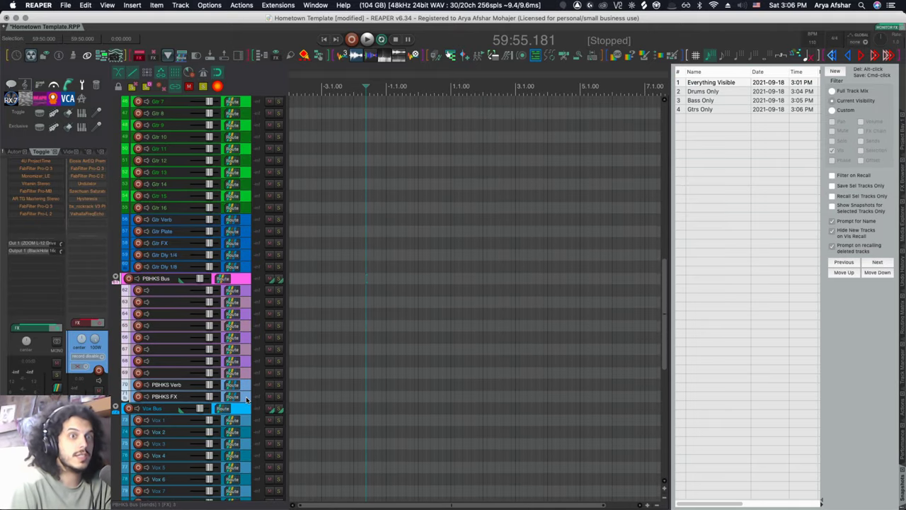
{"action": "key", "text": "alt+shift+super+h"}
{"action": "left_click", "coordinate": [835, 72]}
{"action": "type", "text": "PBHKS  Only"}
{"action": "key", "text": "Return"}
Recall Everything Visible, show only the Vox Bus and BVox Bus tracks, and save the view as a snapshot named "All Vox".
{"action": "left_click", "coordinate": [723, 85]}
{"action": "scroll", "coordinate": [116, 252], "scroll_direction": "down", "scroll_amount": 10}
{"action": "left_click", "coordinate": [247, 464], "text": "shift"}
{"action": "key", "text": "alt+shift+super+h"}
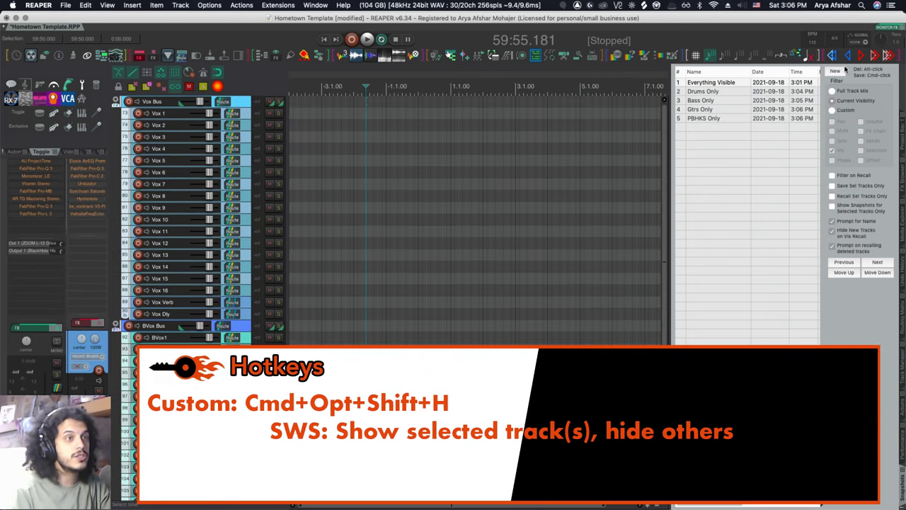
{"action": "left_click", "coordinate": [837, 72]}
{"action": "type", "text": "Voxx"}
{"action": "key", "text": "Return"}
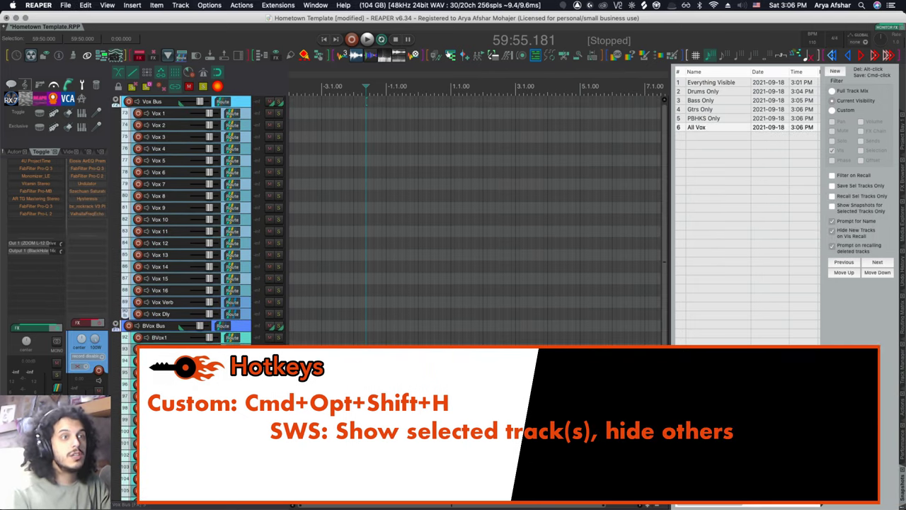
Recall Everything Visible, hide the Vox and BVox tracks, and save the view as a snapshot named "All Inst".
{"action": "left_click", "coordinate": [733, 82]}
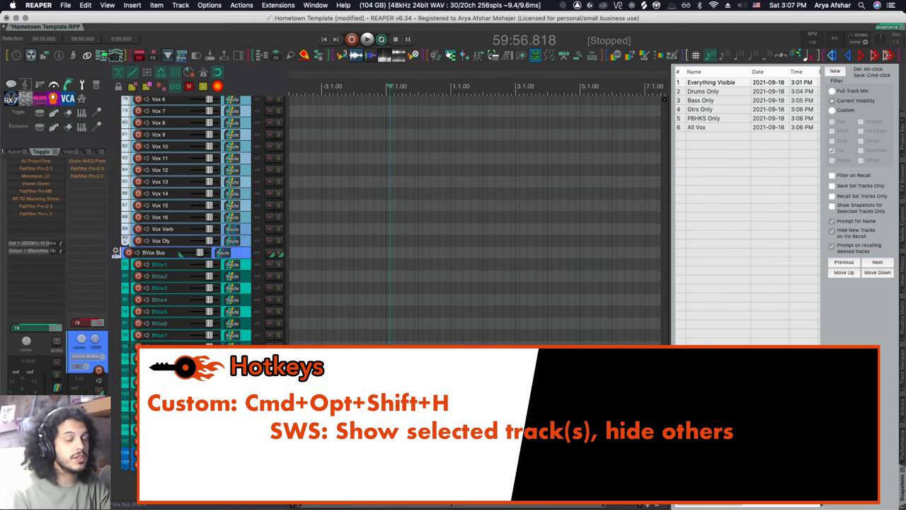
{"action": "scroll", "coordinate": [389, 283], "scroll_direction": "up", "scroll_amount": 10}
{"action": "left_click", "coordinate": [835, 71]}
{"action": "type", "text": "All Inst"}
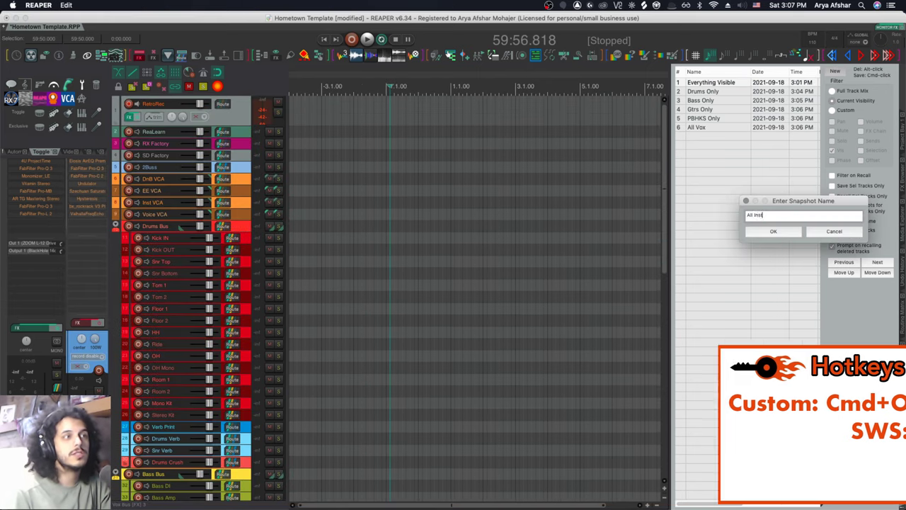
{"action": "key", "text": "Return"}
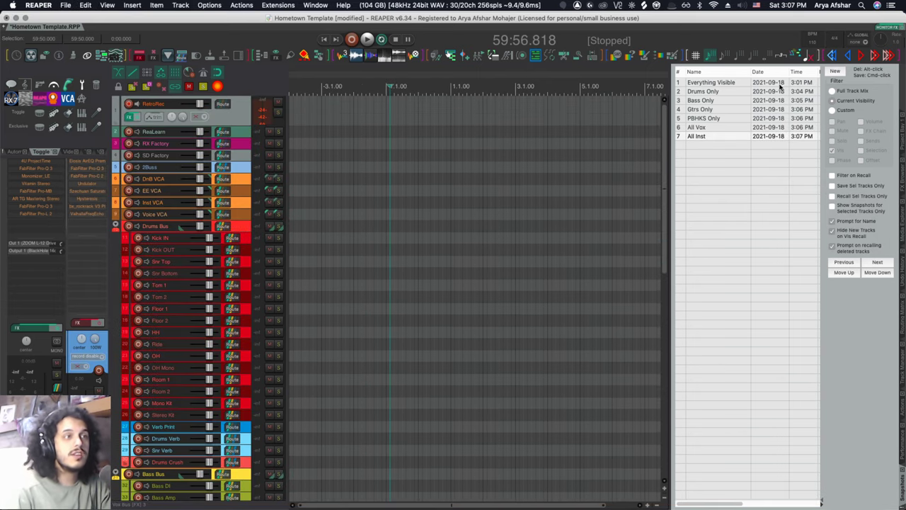
Recall the Drums Only, Bass Only, Gtrs Only, All Inst and All Vox snapshots in turn to check their track views.
{"action": "left_click", "coordinate": [714, 92]}
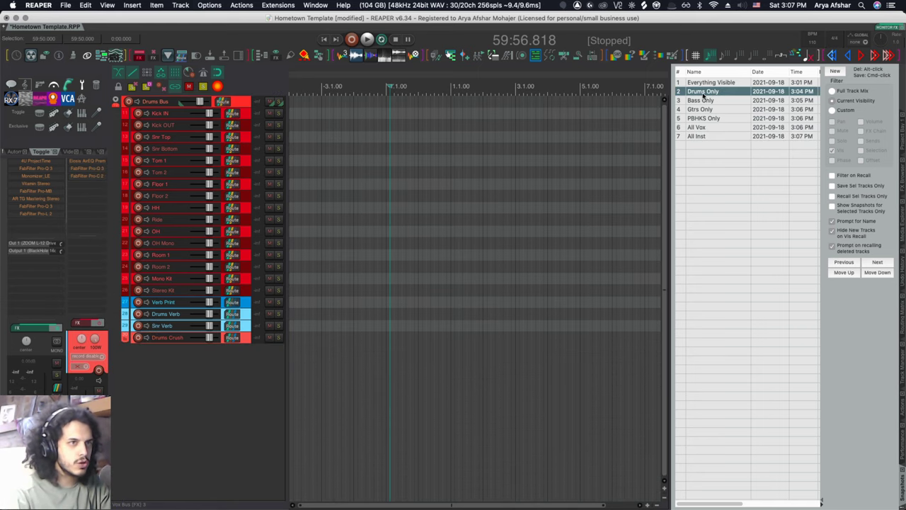
{"action": "left_click", "coordinate": [704, 101]}
{"action": "left_click", "coordinate": [709, 112]}
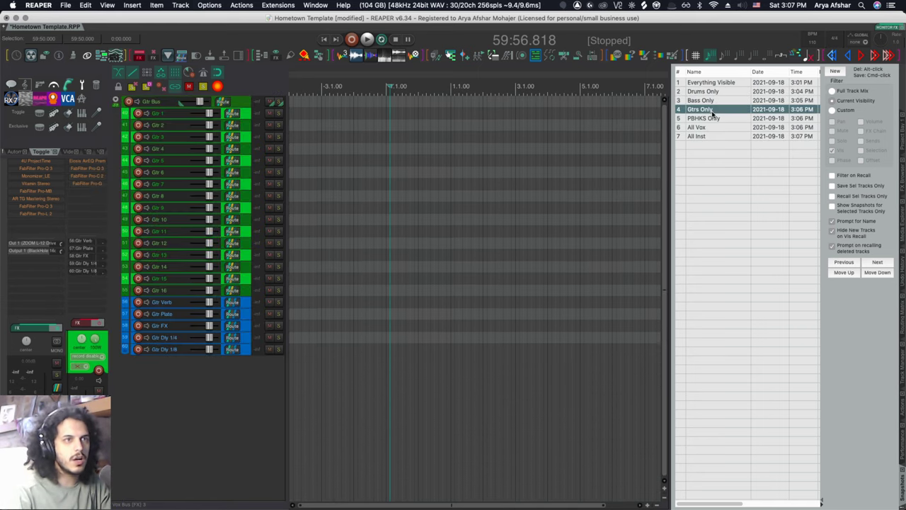
{"action": "left_click", "coordinate": [712, 136]}
{"action": "left_click_drag", "start_coordinate": [663, 467], "coordinate": [687, 486]}
{"action": "left_click", "coordinate": [697, 127]}
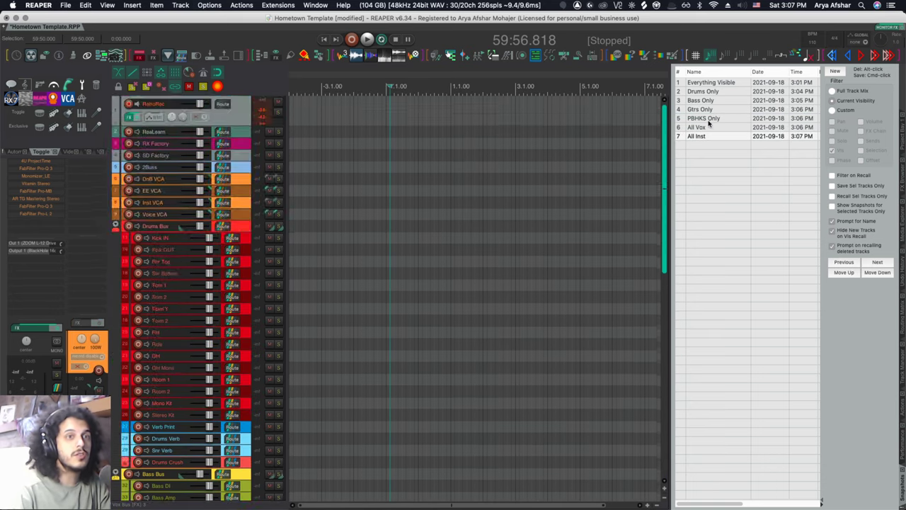
Switch the snapshot filter to Custom.
{"action": "scroll", "coordinate": [575, 200], "scroll_direction": "down", "scroll_amount": 3}
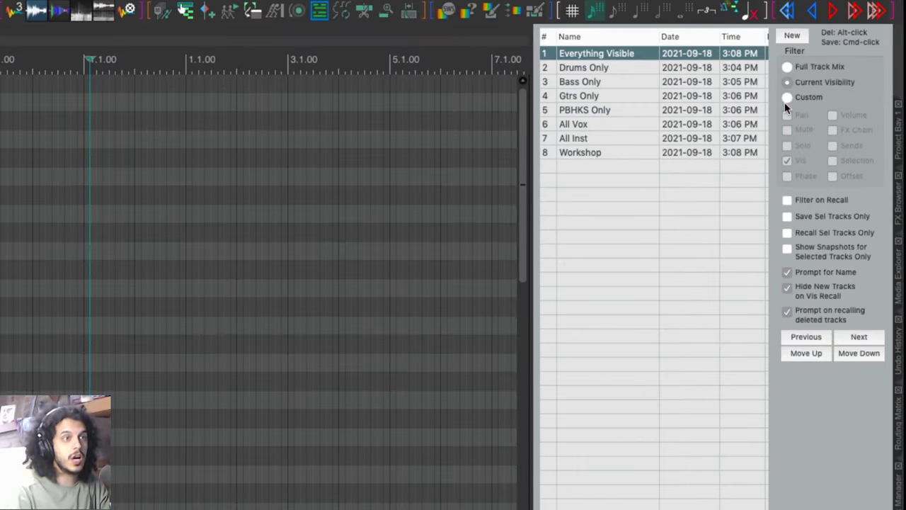
{"action": "left_click", "coordinate": [786, 100]}
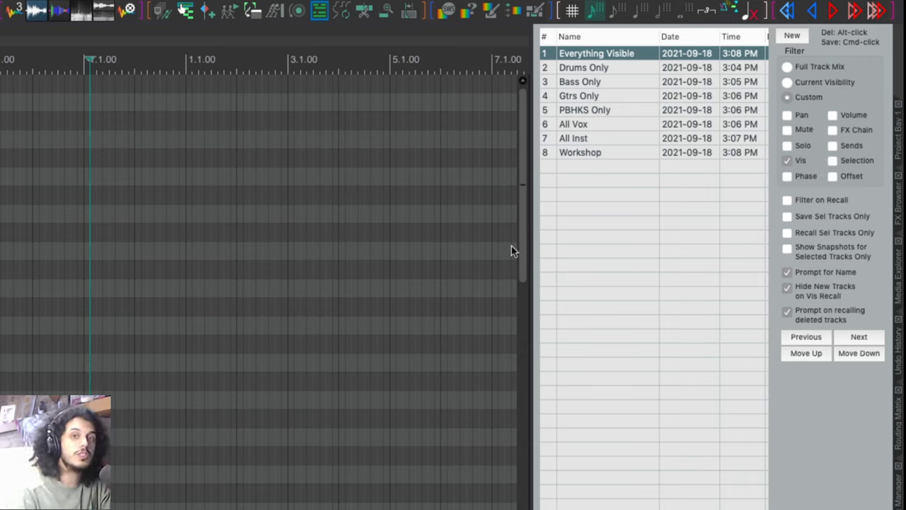
Recall the Drums Only and Bass Only snapshots alternately to compare their track views.
{"action": "left_click", "coordinate": [340, 215]}
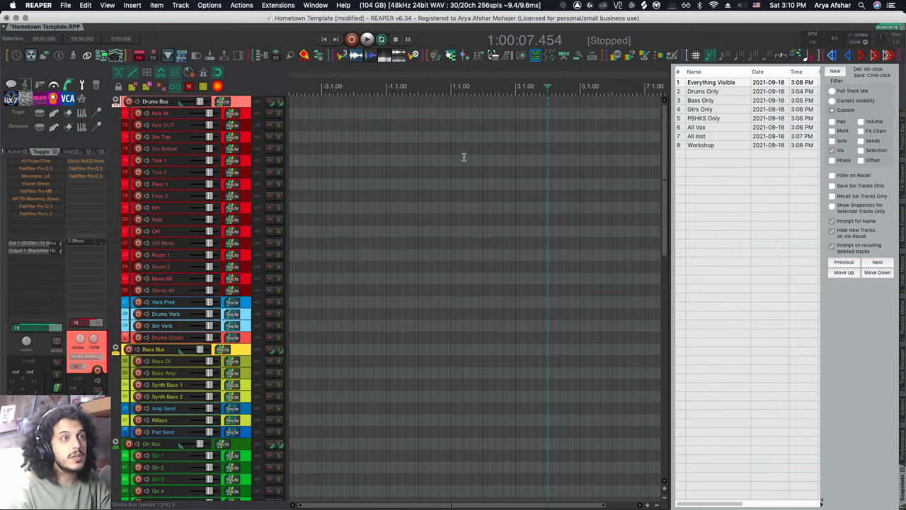
{"action": "left_click", "coordinate": [707, 92]}
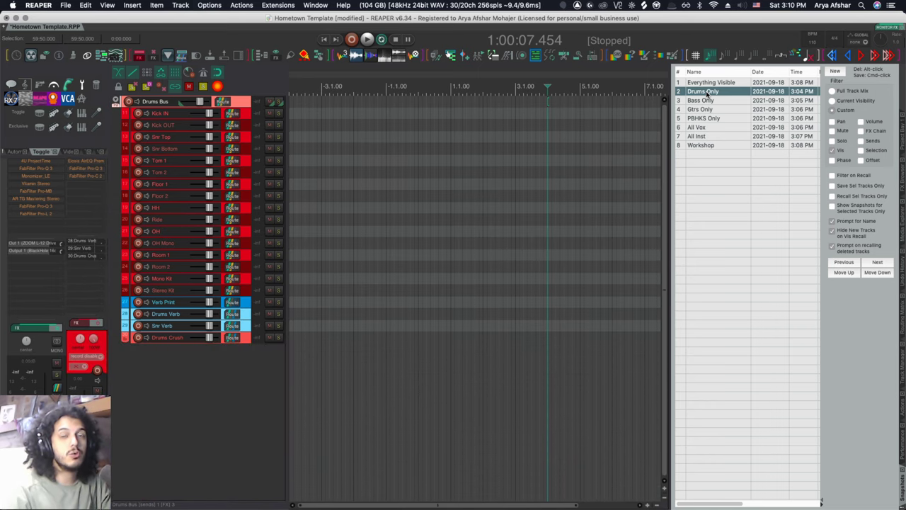
{"action": "left_click", "coordinate": [706, 101]}
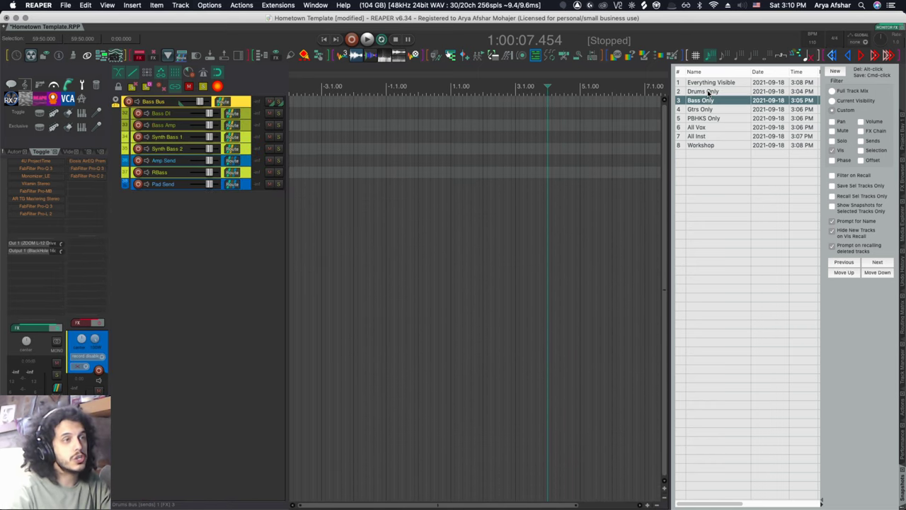
{"action": "left_click", "coordinate": [708, 92]}
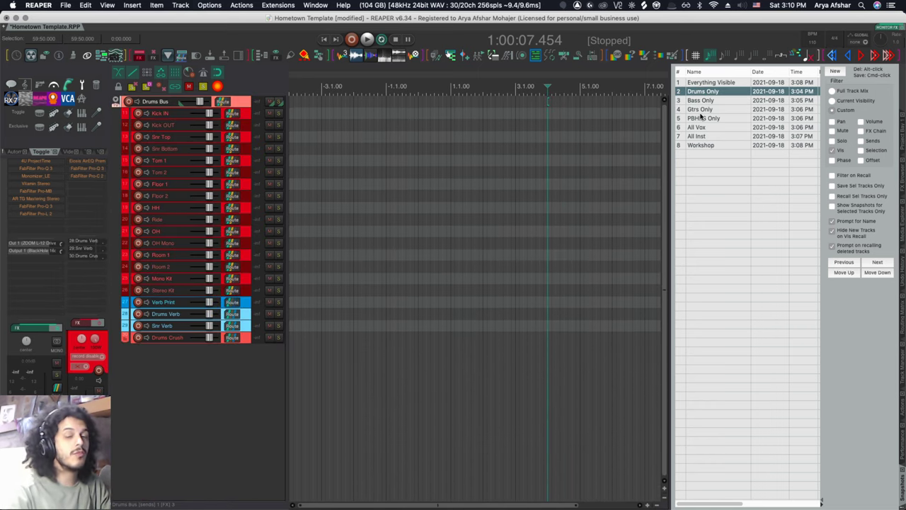
{"action": "left_click", "coordinate": [704, 100]}
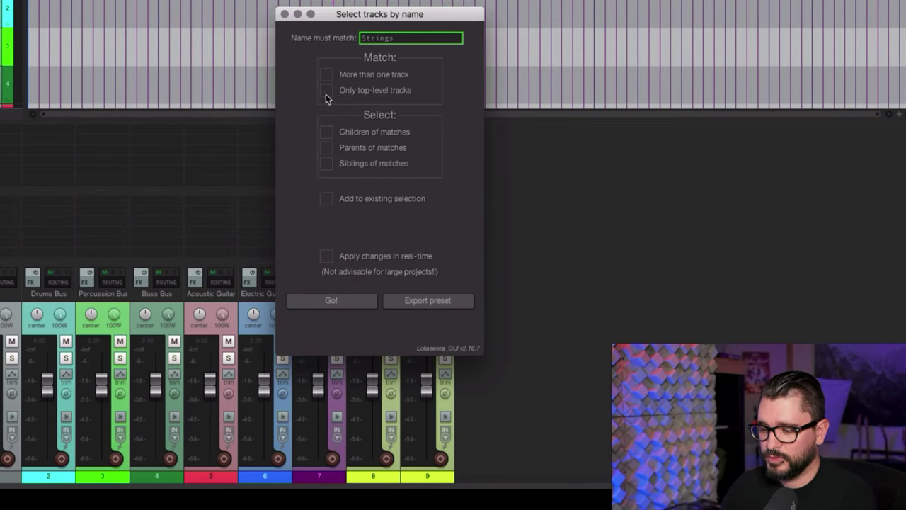
Restrict the track selection by the name Strings to top-level tracks only.
{"action": "left_click", "coordinate": [327, 91]}
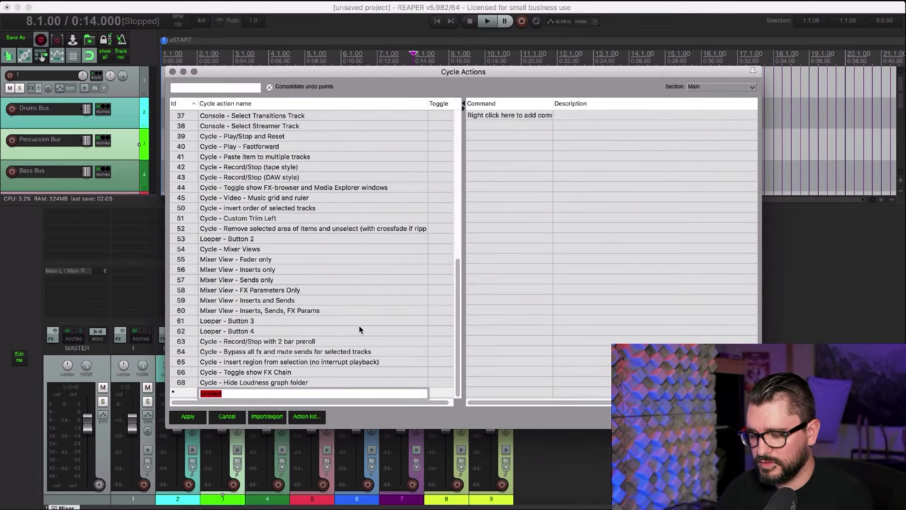
Name the new cycle action "Toggle Vocals Track" and copy its script command that selects the Vocals tracks by name.
{"action": "type", "text": "e Vocals Track"}
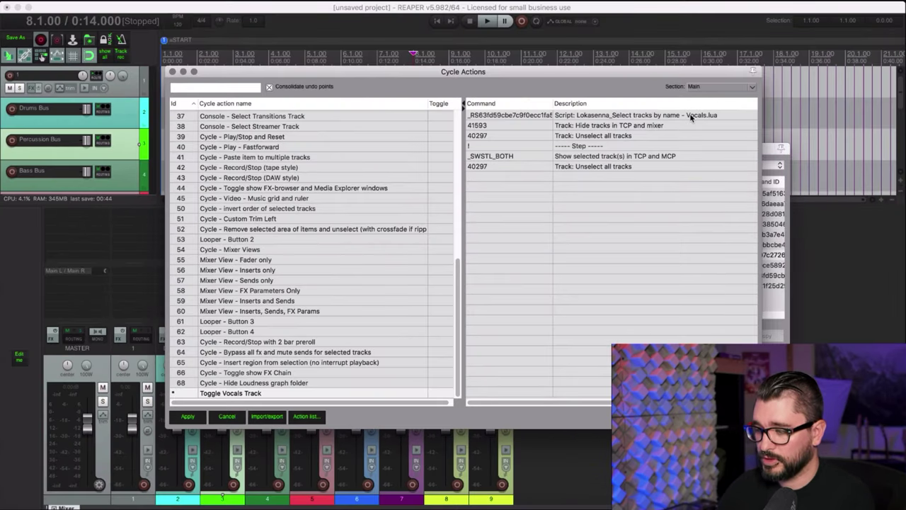
{"action": "left_click", "coordinate": [691, 118]}
{"action": "right_click", "coordinate": [693, 116]}
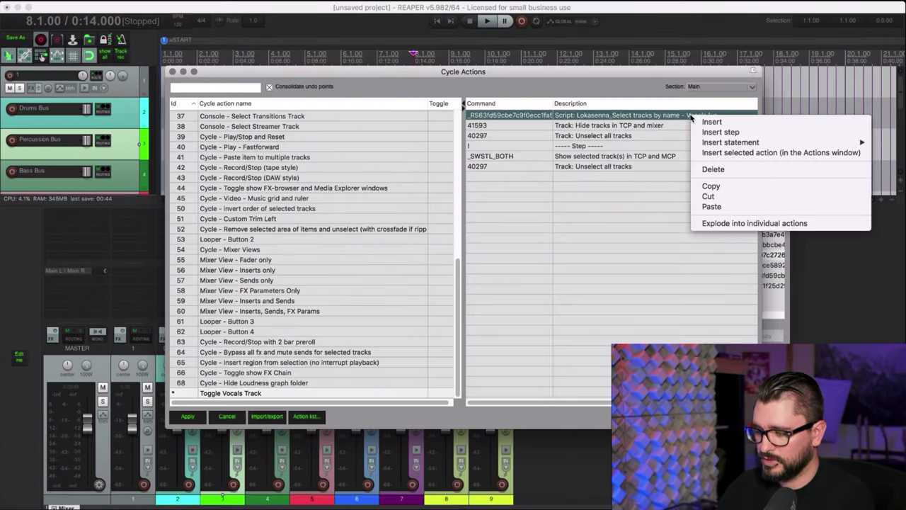
{"action": "left_click", "coordinate": [712, 188]}
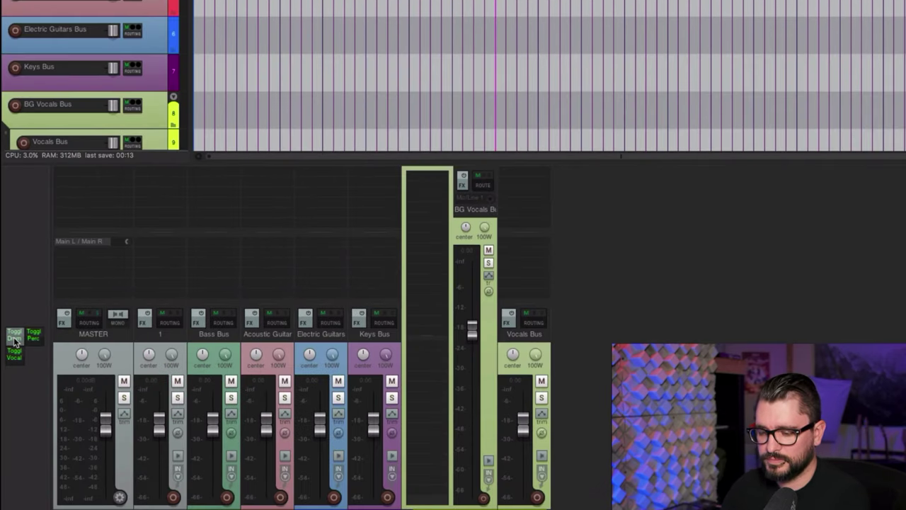
Test the custom percussion toggle by switching the Percussion Bus visibility twice.
{"action": "left_click", "coordinate": [33, 337]}
{"action": "left_click", "coordinate": [32, 338]}
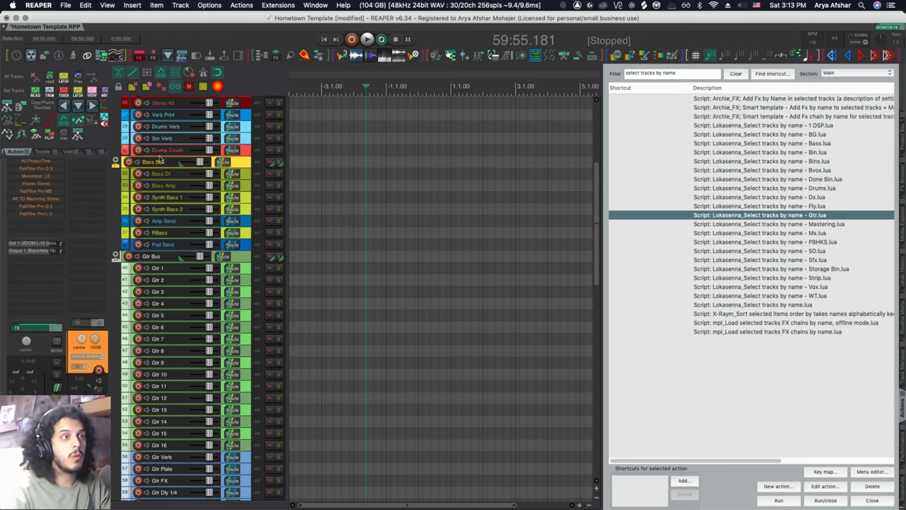
Bring up the instrument visibility toggles and hide the Drums, Bass, Gtr, PBHKS and Vox track groups in turn.
{"action": "left_click", "coordinate": [44, 151]}
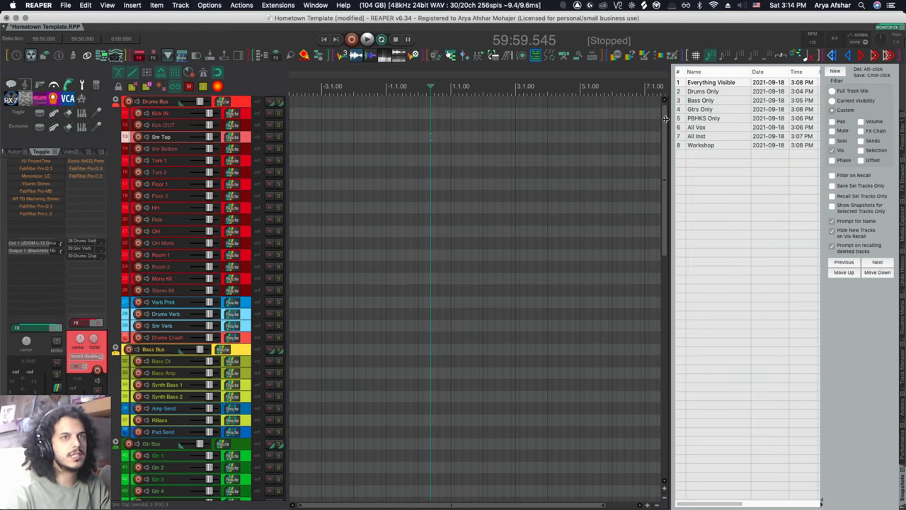
{"action": "left_click_drag", "start_coordinate": [665, 216], "coordinate": [660, 191]}
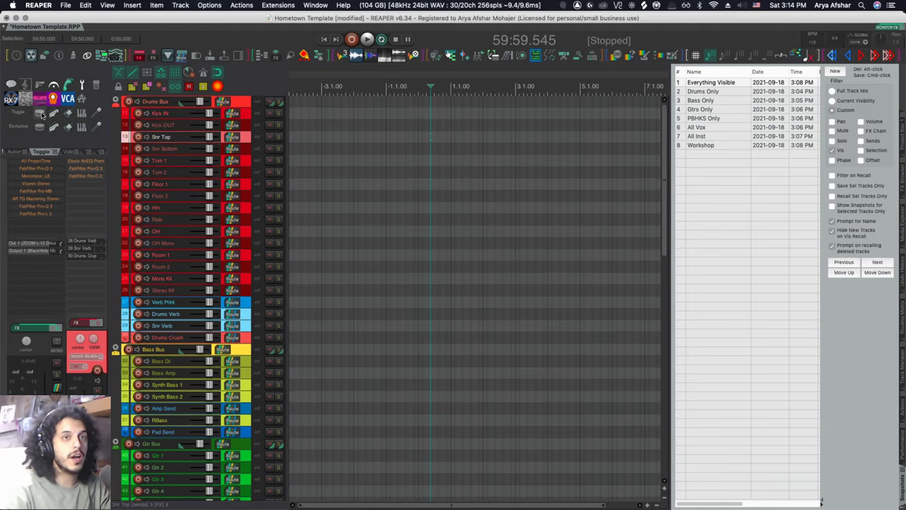
{"action": "left_click", "coordinate": [41, 113]}
{"action": "left_click", "coordinate": [55, 115]}
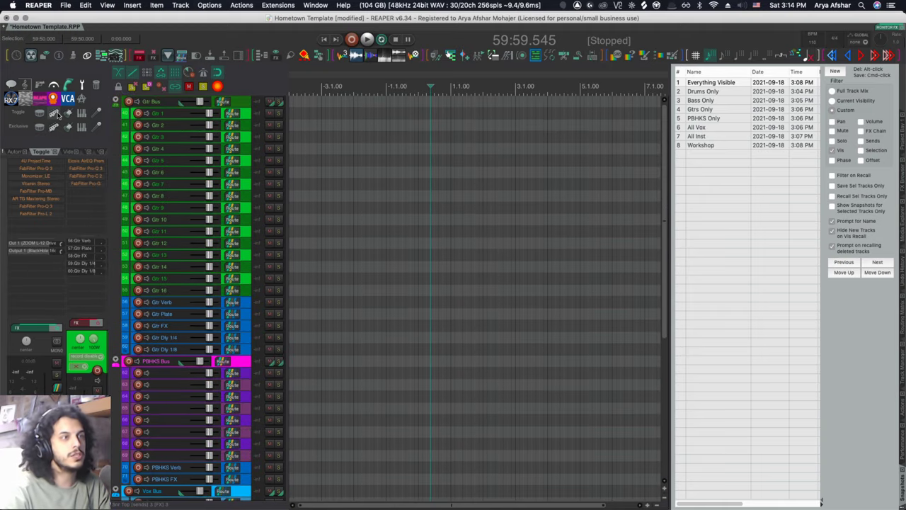
{"action": "left_click", "coordinate": [69, 116]}
{"action": "left_click", "coordinate": [99, 115]}
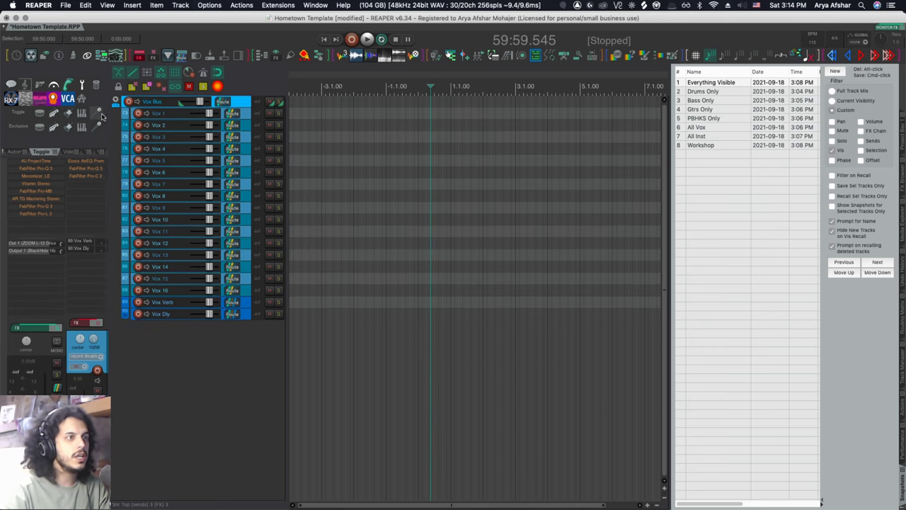
{"action": "left_click", "coordinate": [99, 116]}
Show the Drums group and toggle the Bass group on and off beside it.
{"action": "left_click", "coordinate": [40, 113]}
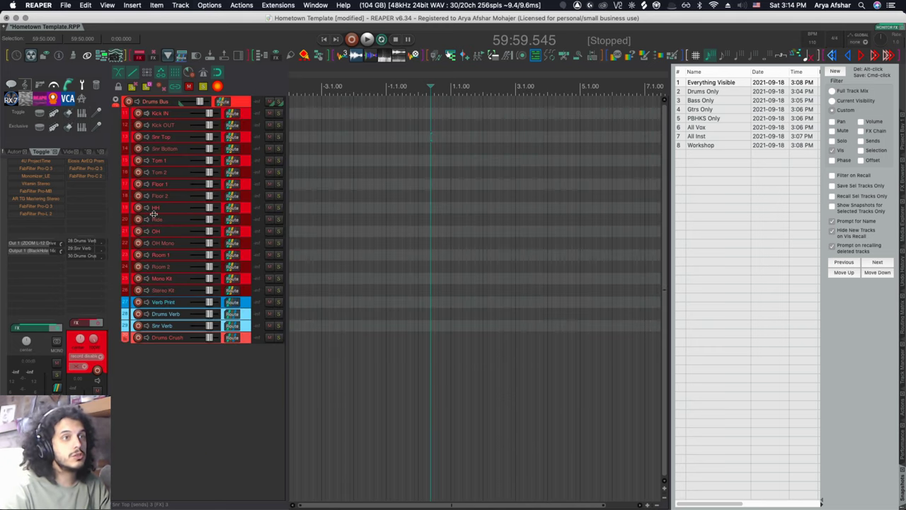
{"action": "left_click", "coordinate": [54, 113]}
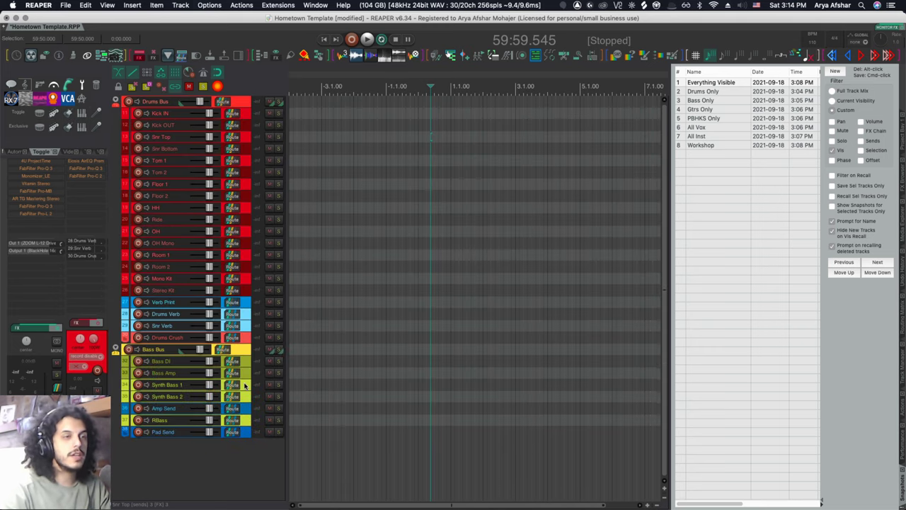
{"action": "left_click", "coordinate": [54, 114]}
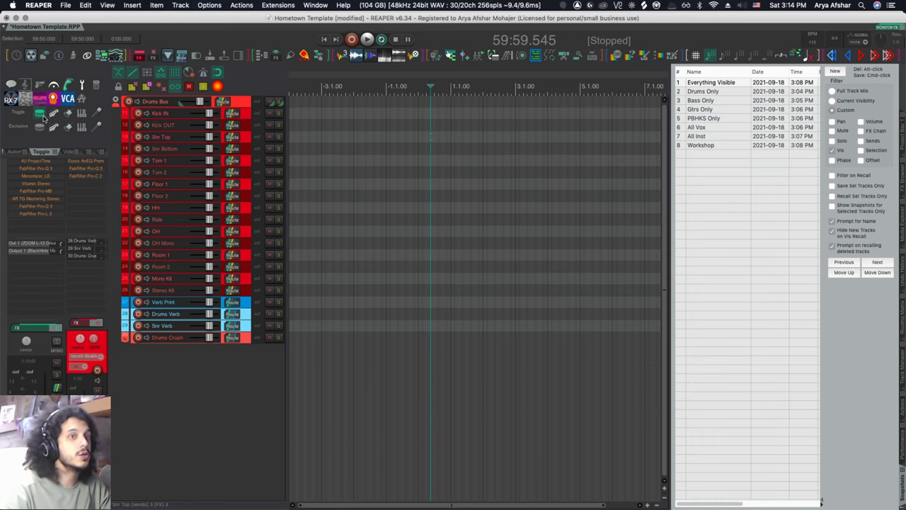
Replace the Drums group with the Gtr group, toggle the PBHKS group on and off, and switch the view to Vox.
{"action": "left_click", "coordinate": [41, 114]}
{"action": "left_click", "coordinate": [68, 114]}
{"action": "left_click", "coordinate": [82, 115]}
{"action": "left_click", "coordinate": [82, 114]}
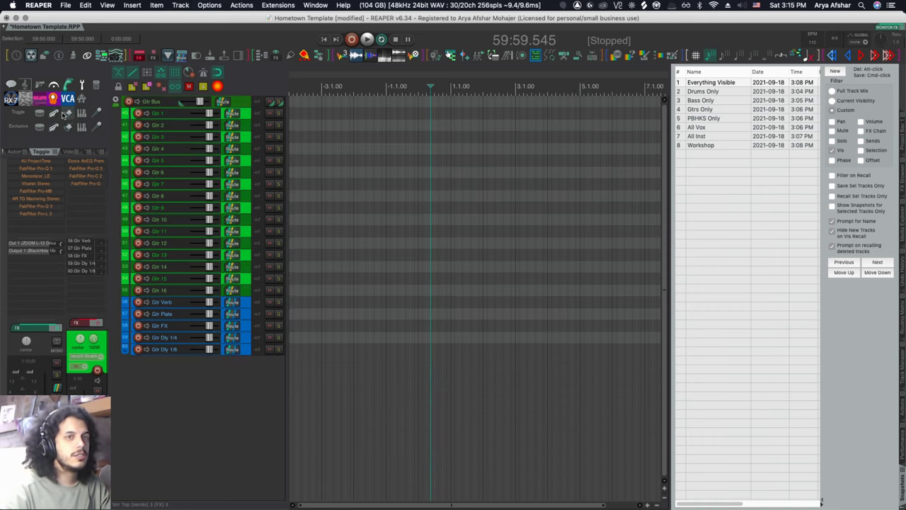
{"action": "left_click", "coordinate": [69, 114]}
{"action": "left_click", "coordinate": [88, 113]}
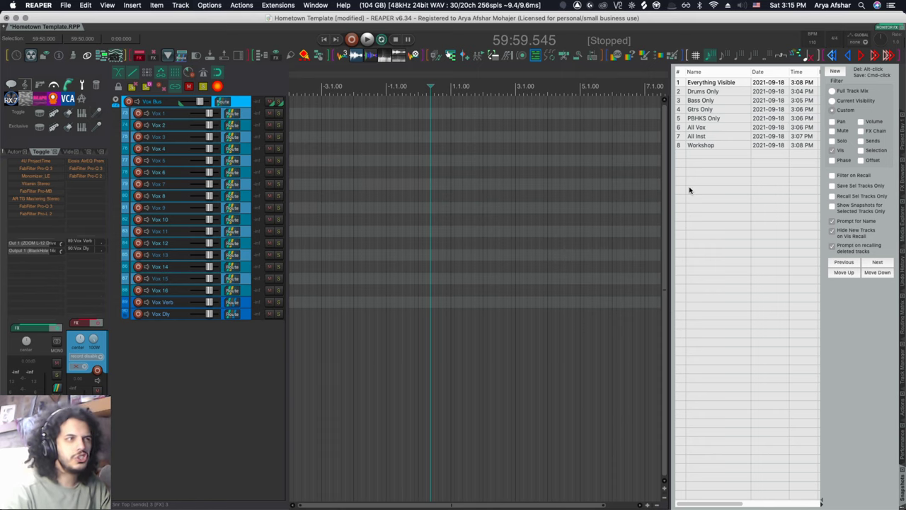
Show only the Drums and Bass track groups using the visibility toggles.
{"action": "left_click", "coordinate": [41, 113]}
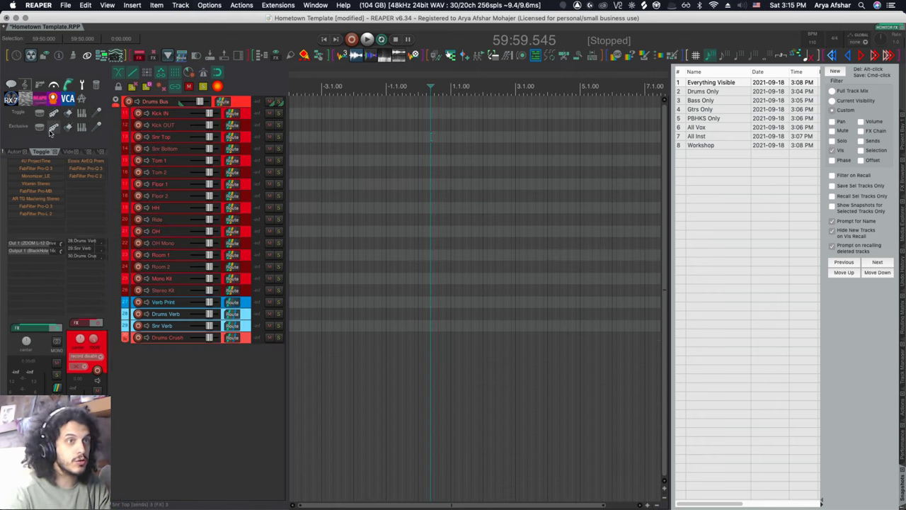
{"action": "left_click", "coordinate": [54, 114]}
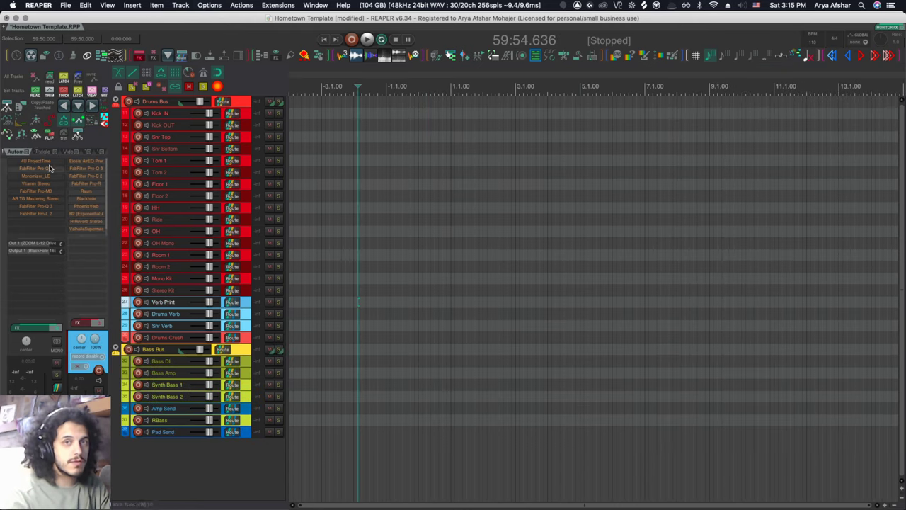
{"action": "left_click", "coordinate": [42, 151]}
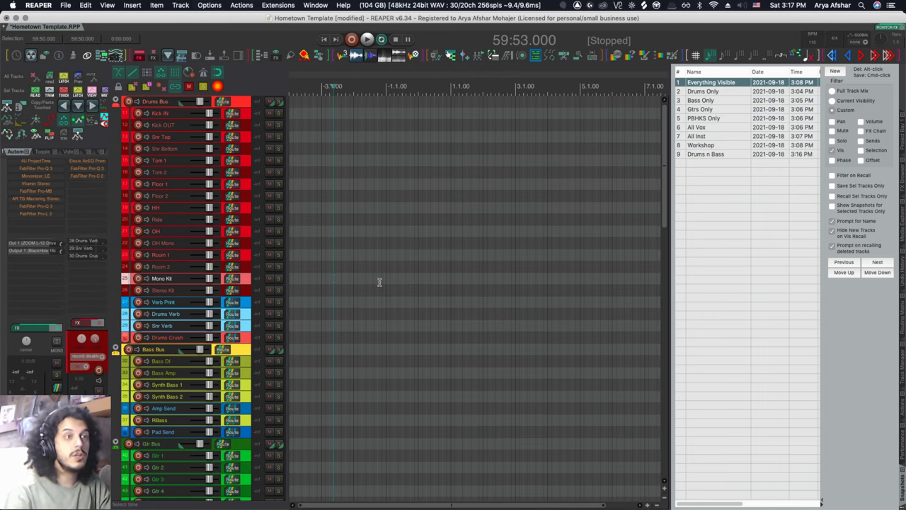
Select the Bass Amp track together with the Gtr 1 to Gtr 4 tracks.
{"action": "scroll", "coordinate": [380, 282], "scroll_direction": "down", "scroll_amount": 2}
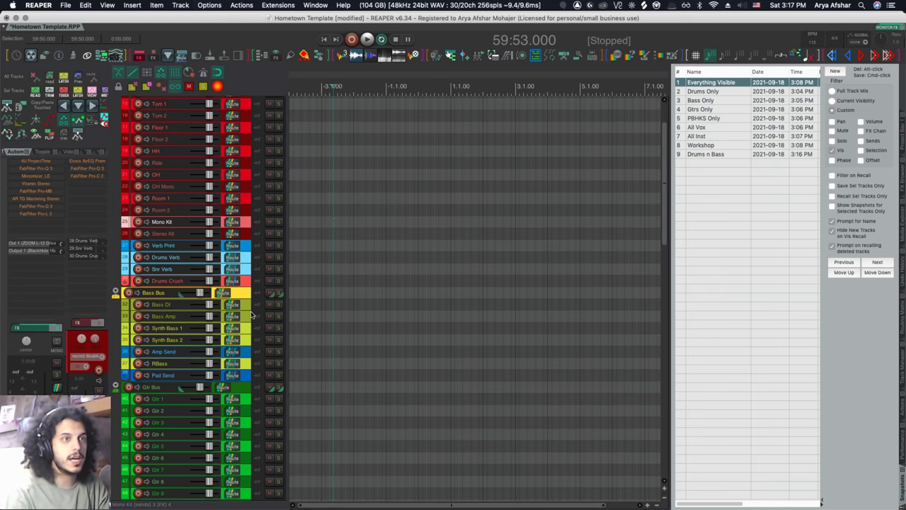
{"action": "left_click", "coordinate": [247, 317]}
{"action": "scroll", "coordinate": [329, 304], "scroll_direction": "up", "scroll_amount": 1}
{"action": "scroll", "coordinate": [329, 304], "scroll_direction": "down", "scroll_amount": 6}
{"action": "left_click", "coordinate": [243, 231], "text": "super"}
{"action": "left_click", "coordinate": [243, 242], "text": "super"}
{"action": "left_click_drag", "start_coordinate": [243, 255], "coordinate": [245, 266]}
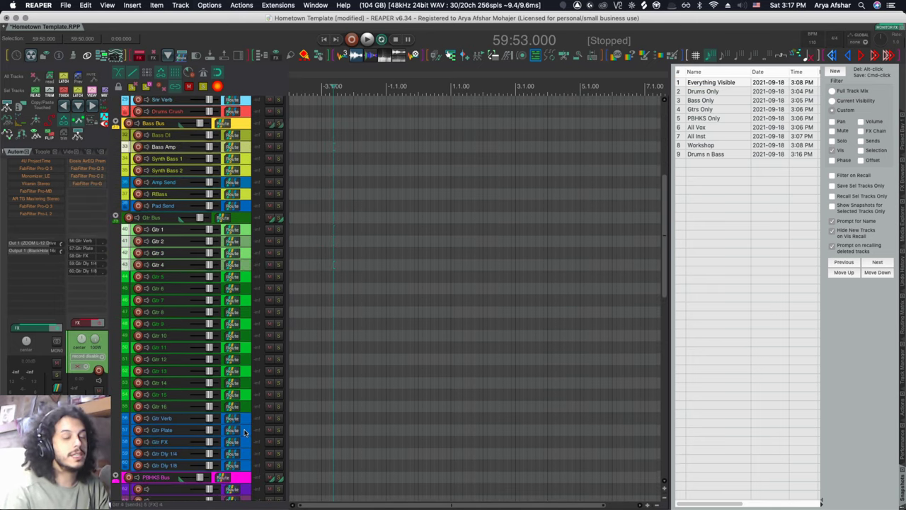
Add Gtr Plate, the first two PBHKS instrument tracks, PBHKS Verb and PBHKS FX to the track selection.
{"action": "left_click", "coordinate": [246, 431]}
{"action": "scroll", "coordinate": [253, 393], "scroll_direction": "down", "scroll_amount": 8}
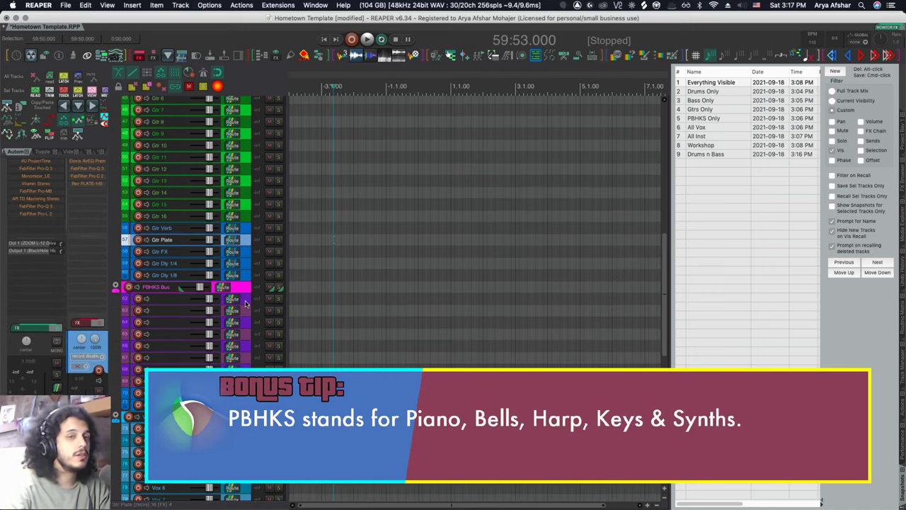
{"action": "left_click", "coordinate": [245, 302], "text": "super"}
{"action": "left_click", "coordinate": [246, 311], "text": "super"}
{"action": "left_click", "coordinate": [246, 393], "text": "super"}
{"action": "left_click", "coordinate": [246, 404], "text": "super"}
Add the Vox Bus with all its child tracks to the selection and show only the selected tracks.
{"action": "scroll", "coordinate": [246, 405], "scroll_direction": "down", "scroll_amount": 7}
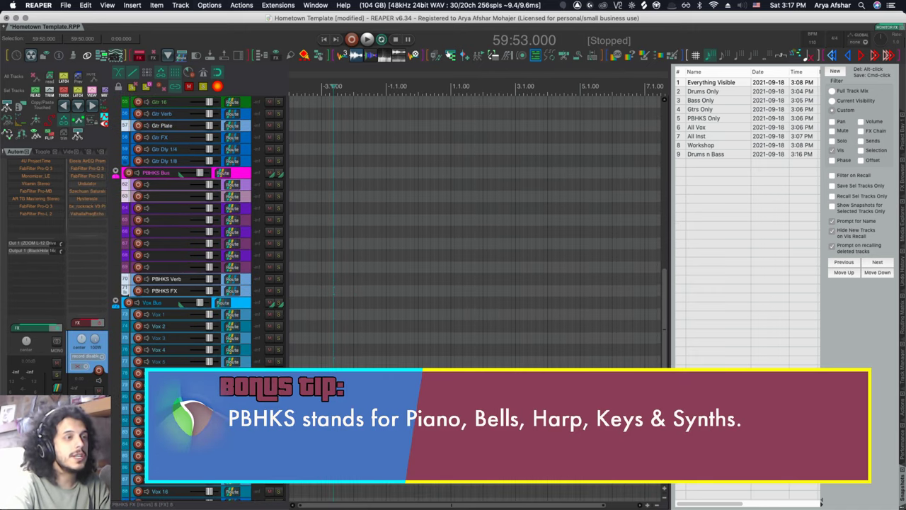
{"action": "left_click", "coordinate": [246, 456], "text": "shift"}
{"action": "scroll", "coordinate": [332, 402], "scroll_direction": "up", "scroll_amount": 15}
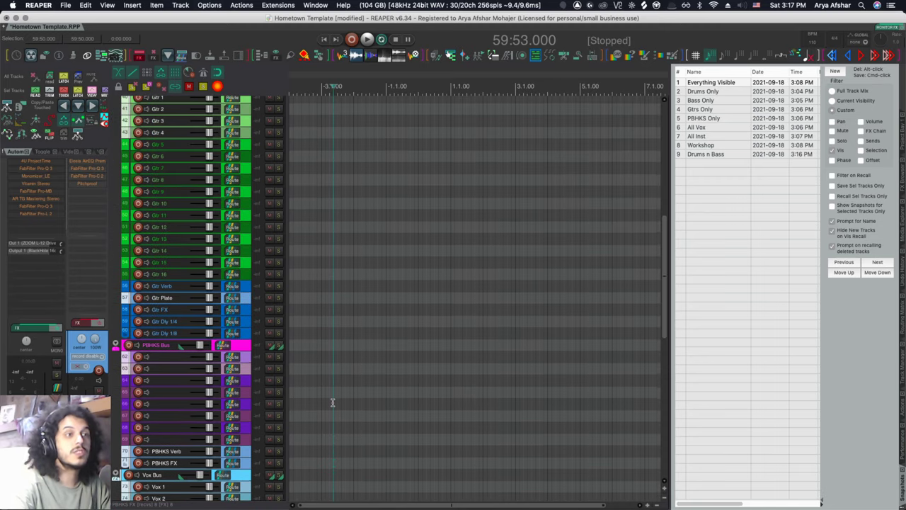
{"action": "scroll", "coordinate": [332, 402], "scroll_direction": "down", "scroll_amount": 10}
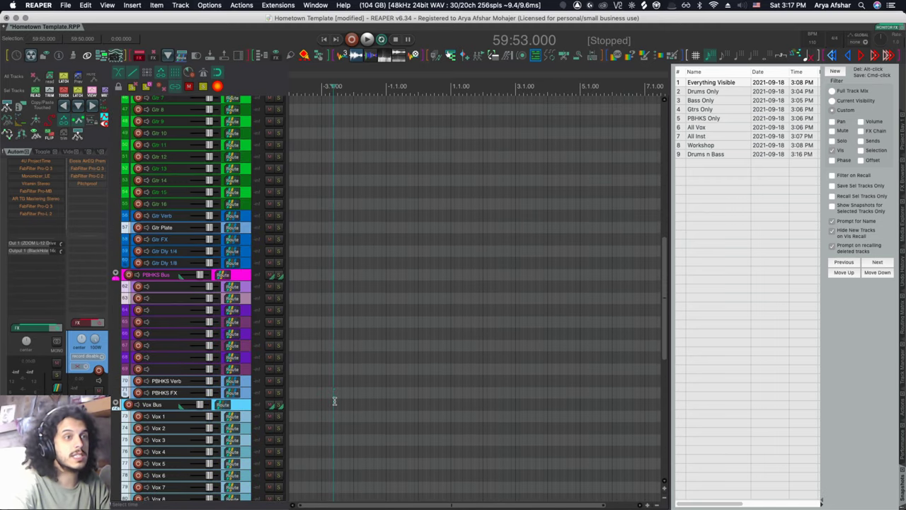
{"action": "scroll", "coordinate": [333, 401], "scroll_direction": "down", "scroll_amount": 5}
{"action": "scroll", "coordinate": [333, 400], "scroll_direction": "up", "scroll_amount": 1}
{"action": "left_click", "coordinate": [417, 243]}
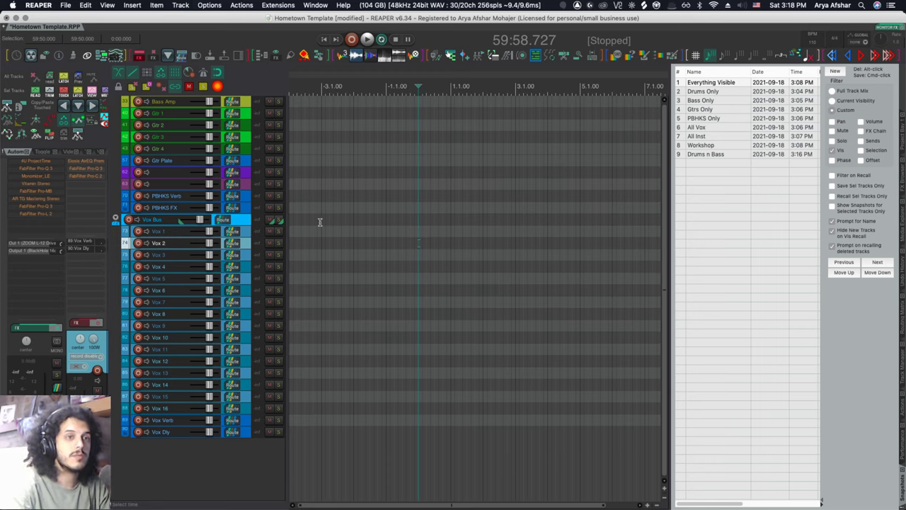
Save the current track visibility as a new snapshot named "Bridge Tracks".
{"action": "left_click", "coordinate": [835, 71]}
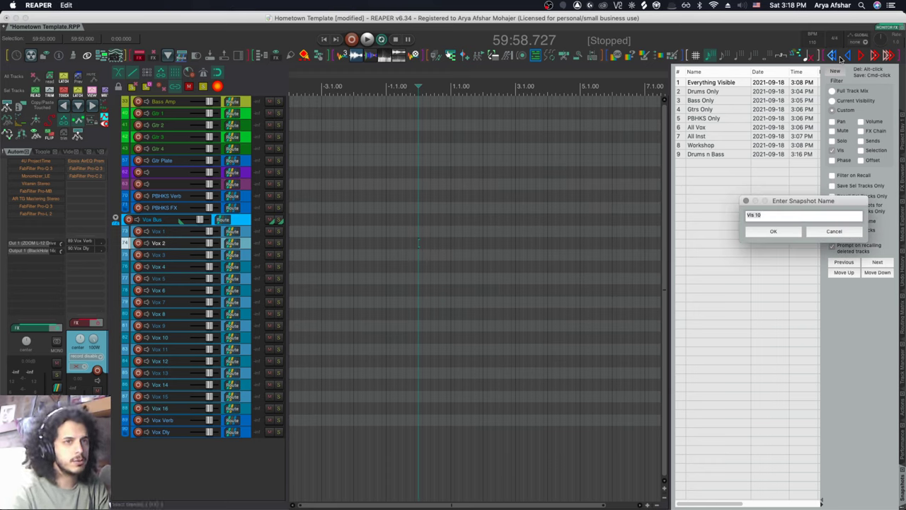
{"action": "type", "text": "Bridge Tracks"}
{"action": "key", "text": "Return"}
Recall the Everything Visible, Bridge Tracks and Drums n Bass snapshots in turn, ending on Bridge Tracks, to compare their views.
{"action": "left_click", "coordinate": [708, 82]}
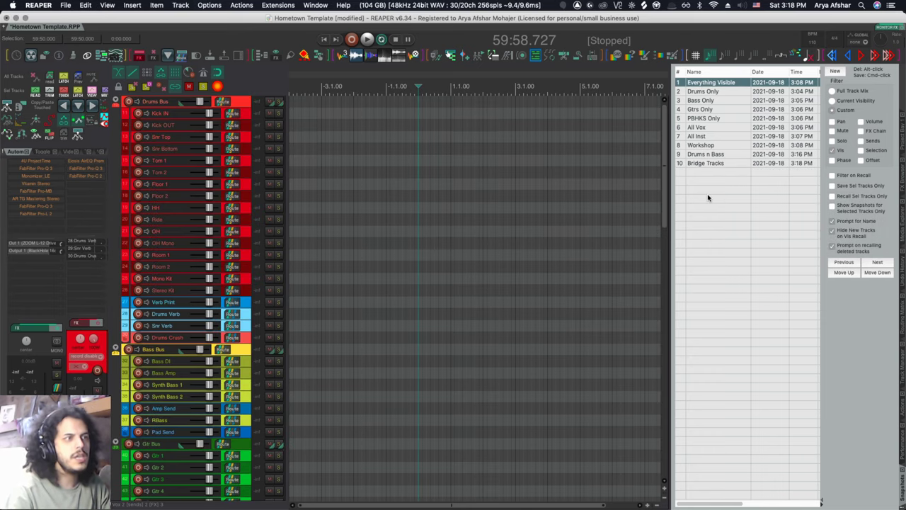
{"action": "left_click", "coordinate": [701, 162]}
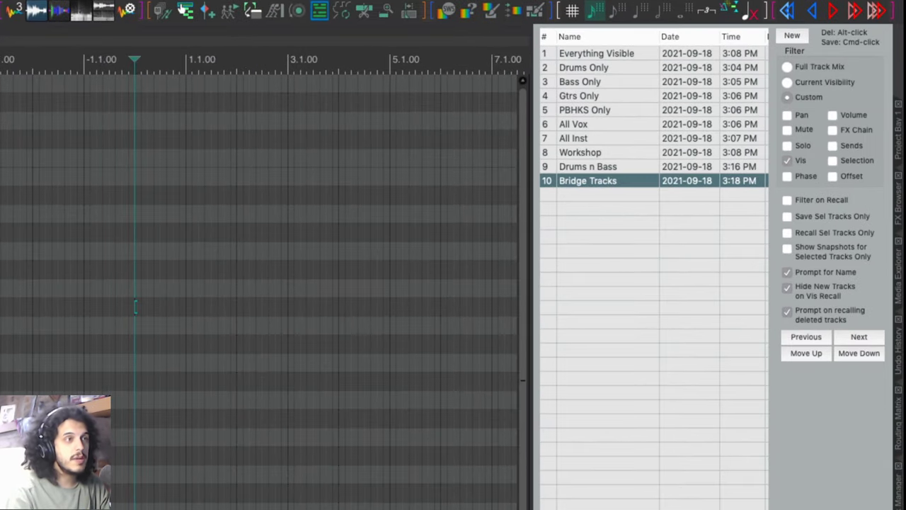
{"action": "left_click", "coordinate": [578, 167]}
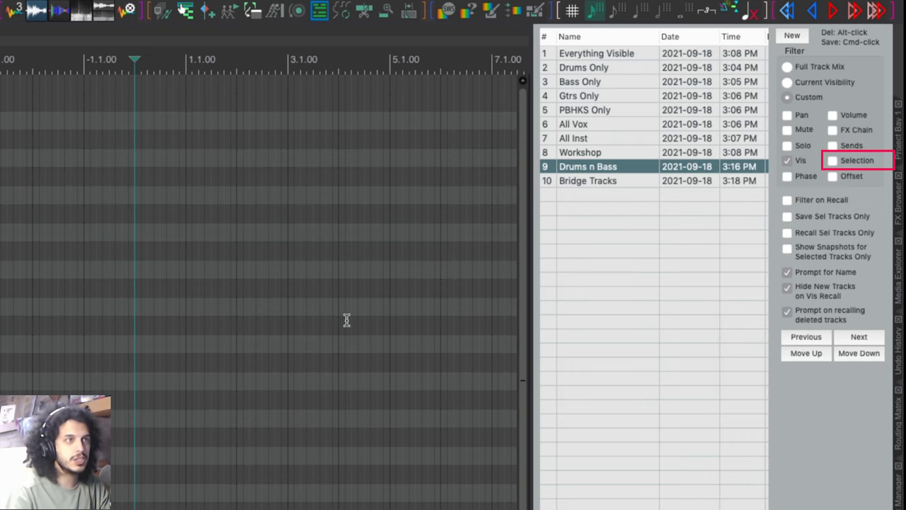
{"action": "left_click", "coordinate": [599, 181]}
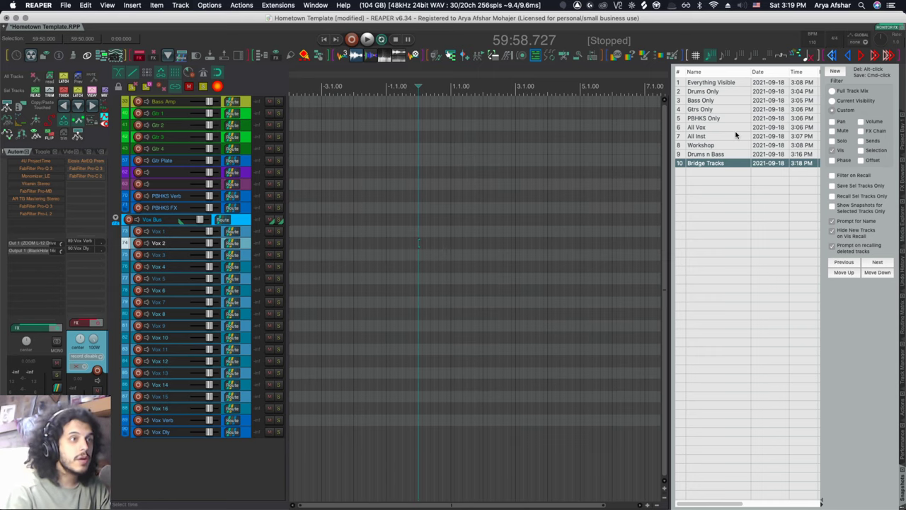
Delete the Drums Only, Bass Only, Gtrs Only and PBHKS Only snapshots from the snapshot list.
{"action": "left_click", "coordinate": [712, 91]}
{"action": "left_click", "coordinate": [710, 101]}
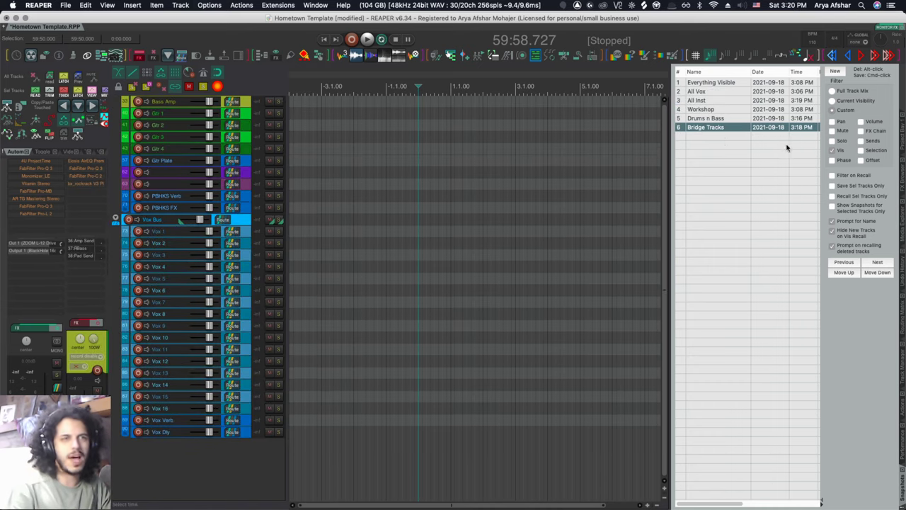
Select the tracks from Bass Amp to PBHKS FX and save only their selection, without visibility, as a snapshot named "Bridge Tracks Selected".
{"action": "left_click", "coordinate": [247, 103]}
{"action": "left_click", "coordinate": [246, 211], "text": "shift"}
{"action": "left_click", "coordinate": [833, 151]}
{"action": "left_click", "coordinate": [861, 152]}
{"action": "left_click", "coordinate": [836, 73]}
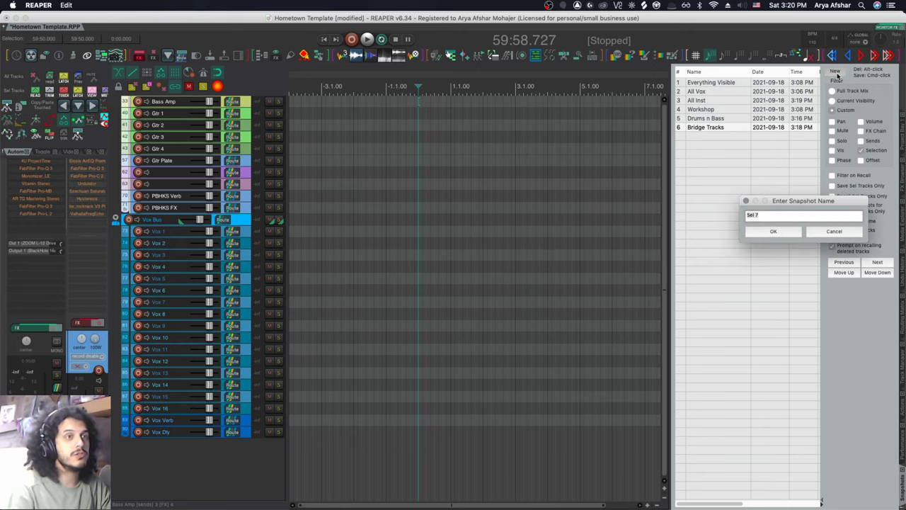
{"action": "type", "text": "Bridge Tracks Selected"}
{"action": "key", "text": "Return"}
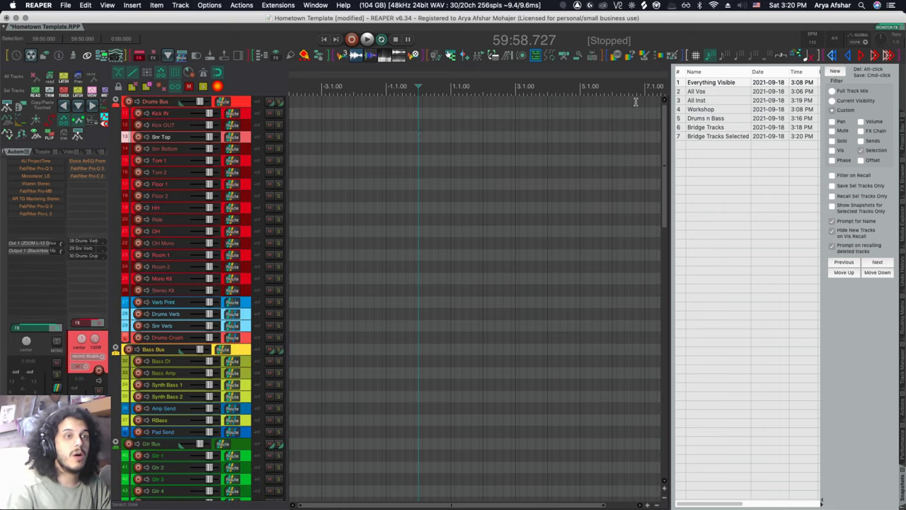
Recall the Bridge Tracks snapshot for visibility, followed by Bridge Tracks Selected to restore the saved track selection.
{"action": "left_click", "coordinate": [717, 126]}
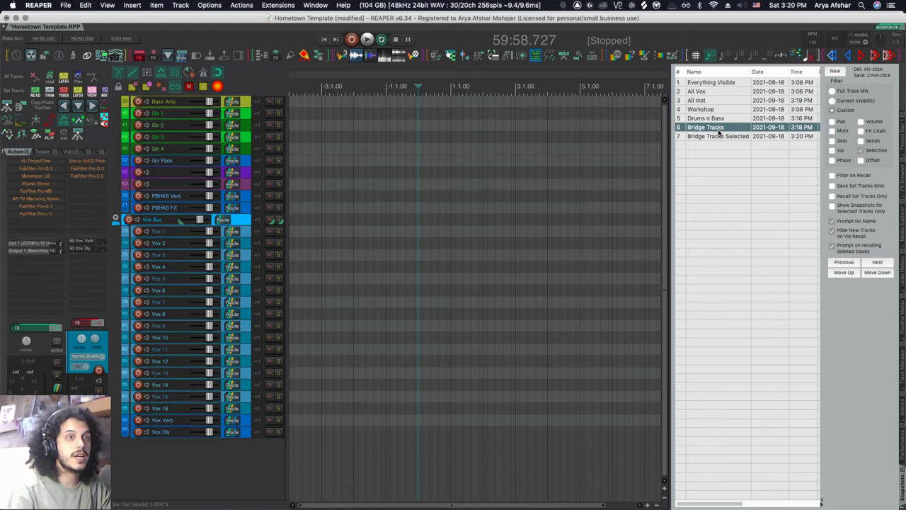
{"action": "left_click", "coordinate": [713, 136]}
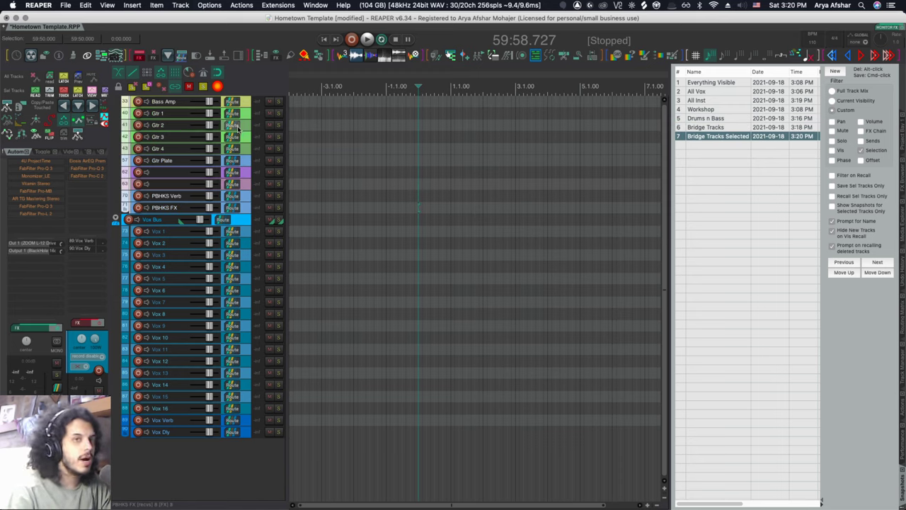
{"action": "left_click", "coordinate": [208, 102]}
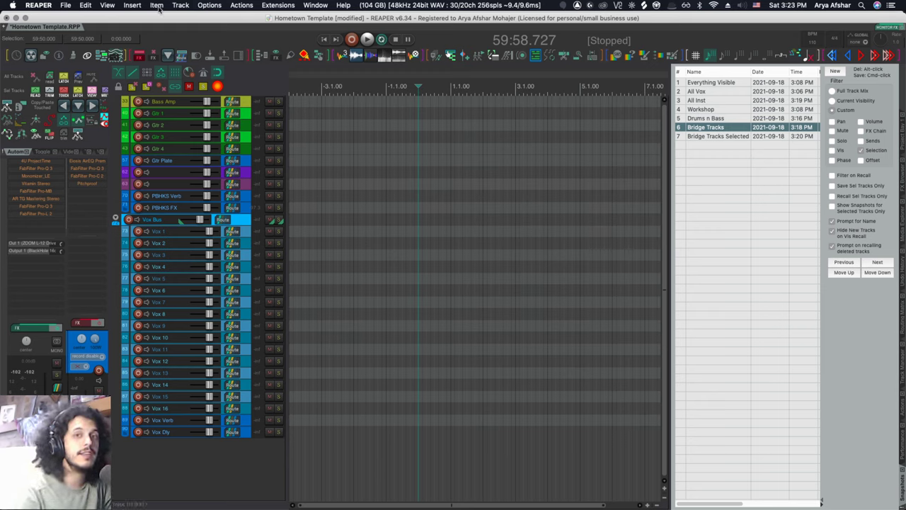
Open the Screensets/Layouts window and show its list of track views.
{"action": "left_click", "coordinate": [106, 6]}
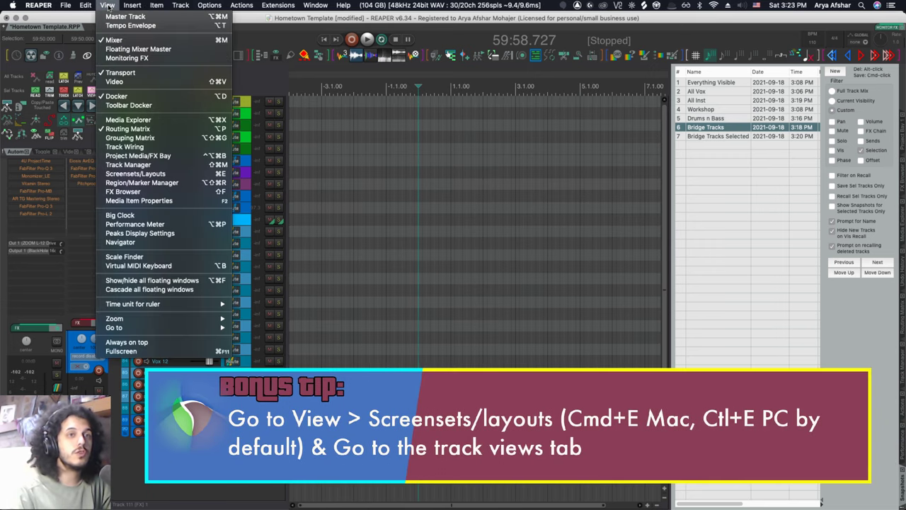
{"action": "left_click", "coordinate": [135, 173]}
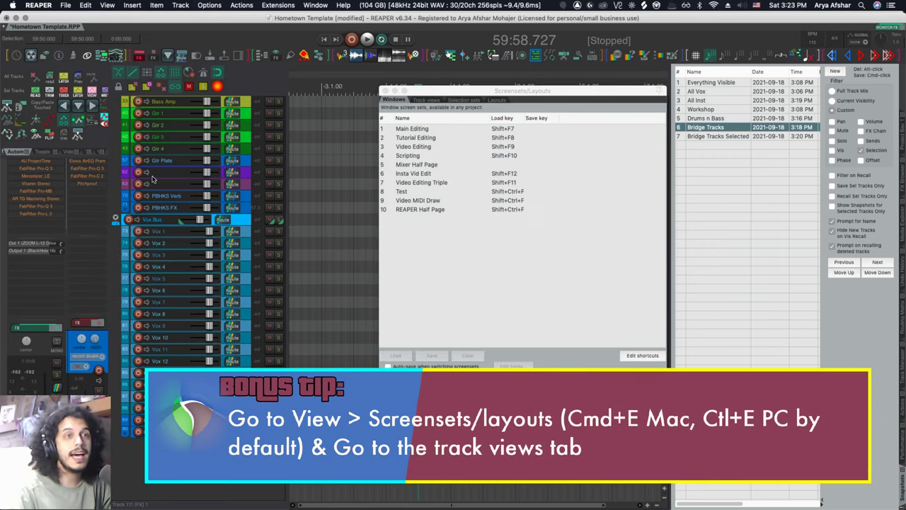
{"action": "left_click", "coordinate": [430, 99]}
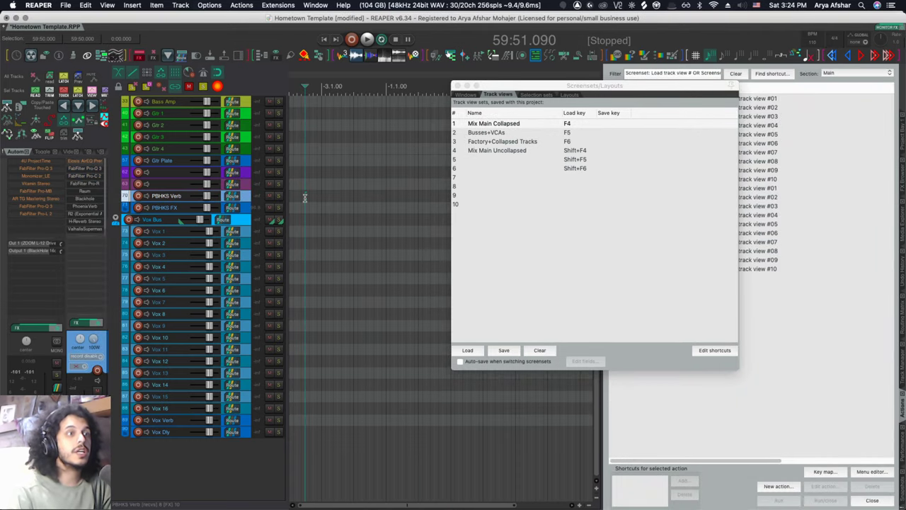
Load the Mix Main Collapsed track view and move the Screensets/Layouts window aside, clear of the arrange view.
{"action": "key", "text": "F4"}
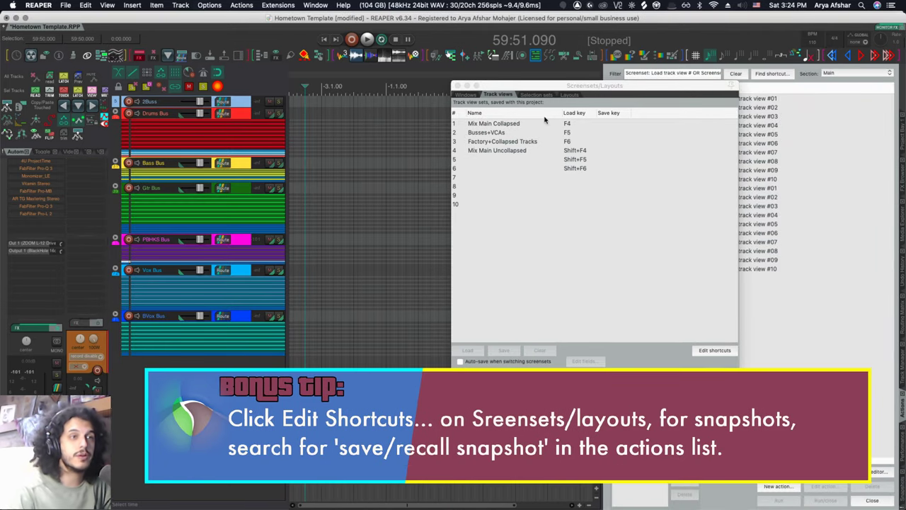
{"action": "left_click_drag", "start_coordinate": [562, 90], "coordinate": [715, 78]}
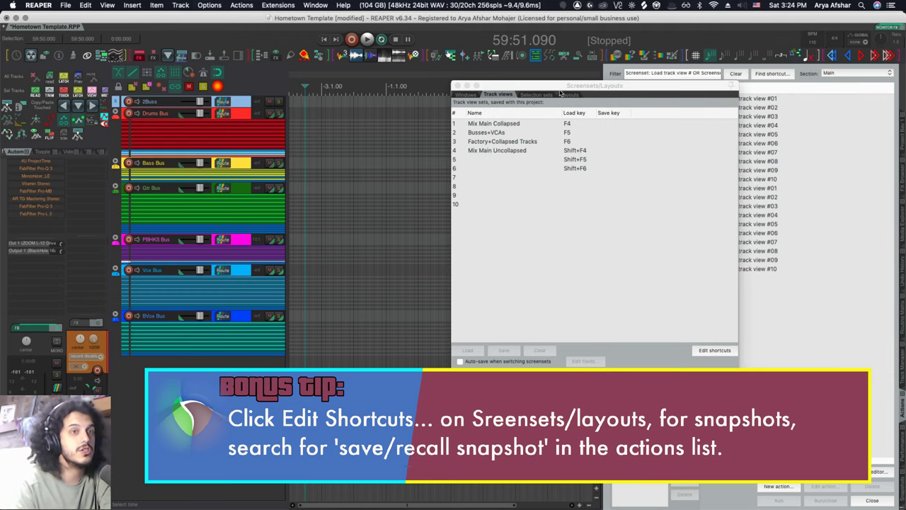
{"action": "left_click_drag", "start_coordinate": [562, 91], "coordinate": [715, 76]}
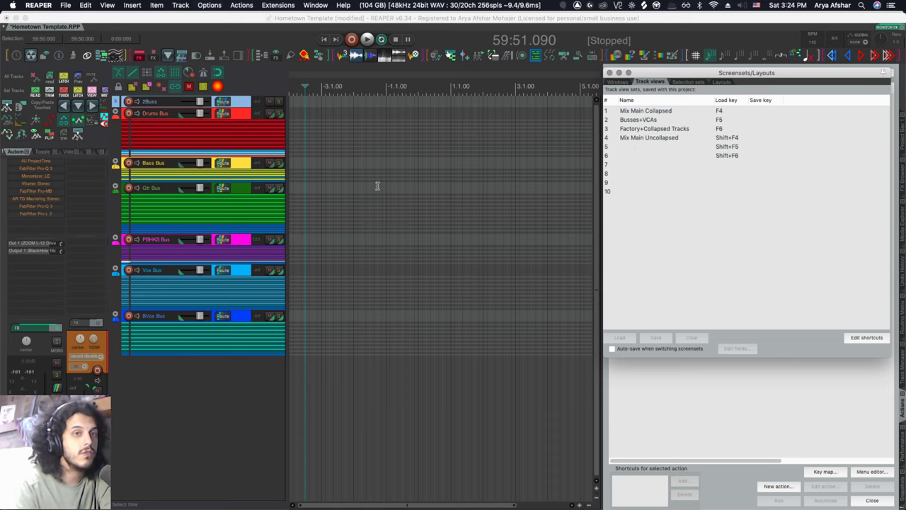
Load the Mix Main Uncollapsed, Busses+VCAs, Factory+Collapsed Tracks and Mix Main Collapsed track views in turn to compare them.
{"action": "key", "text": "shift+F4"}
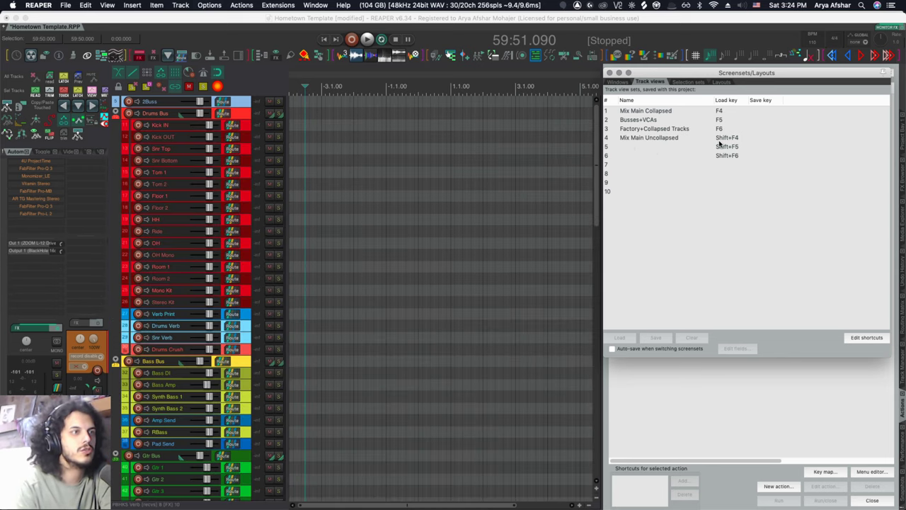
{"action": "scroll", "coordinate": [477, 245], "scroll_direction": "down", "scroll_amount": 10}
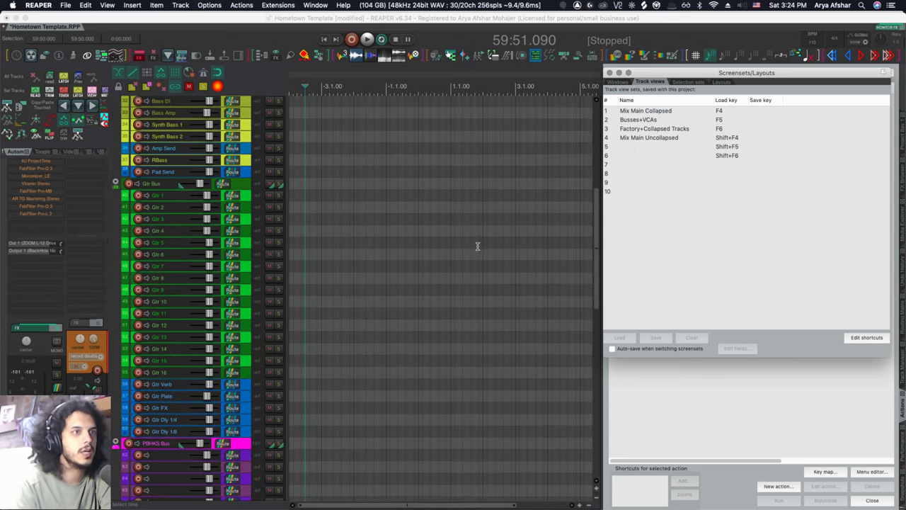
{"action": "scroll", "coordinate": [477, 245], "scroll_direction": "up", "scroll_amount": 10}
{"action": "key", "text": "F5"}
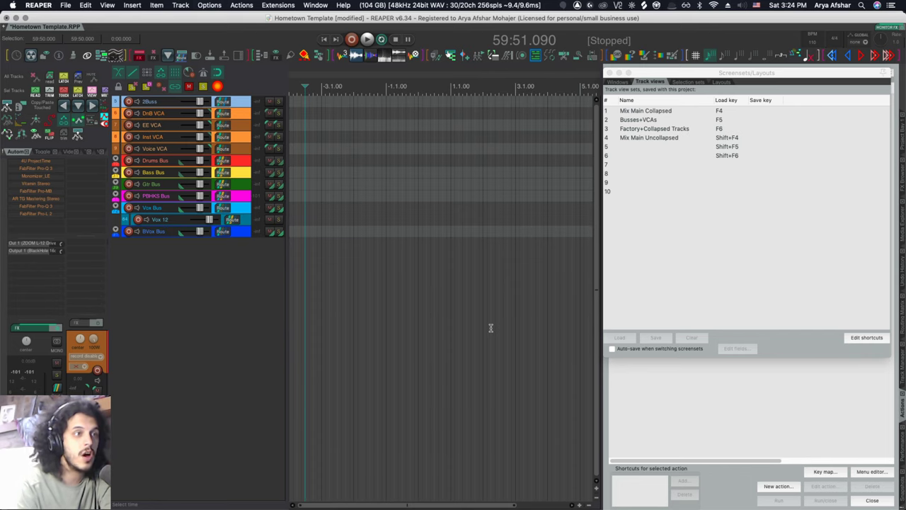
{"action": "key", "text": "F6"}
{"action": "key", "text": "F4"}
{"action": "key", "text": "F5"}
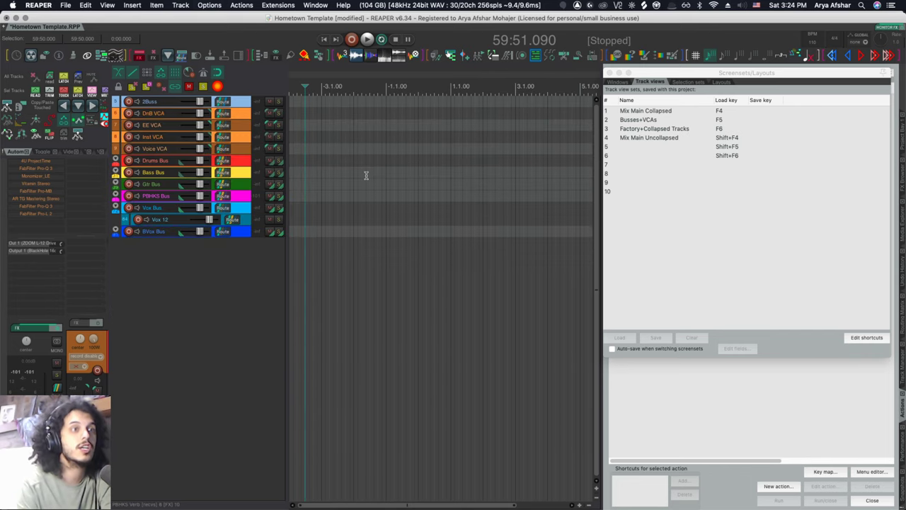
{"action": "key", "text": "F4"}
{"action": "key", "text": "shift+F4"}
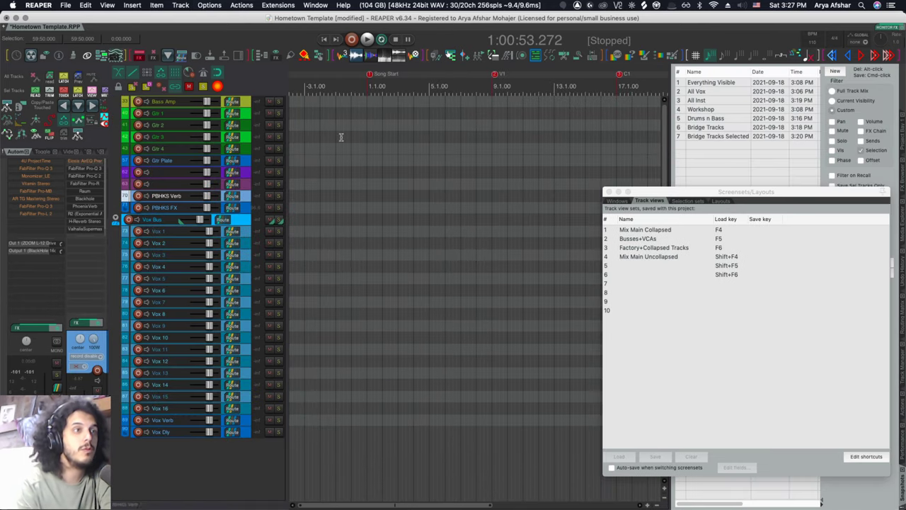
{"action": "left_click", "coordinate": [659, 285]}
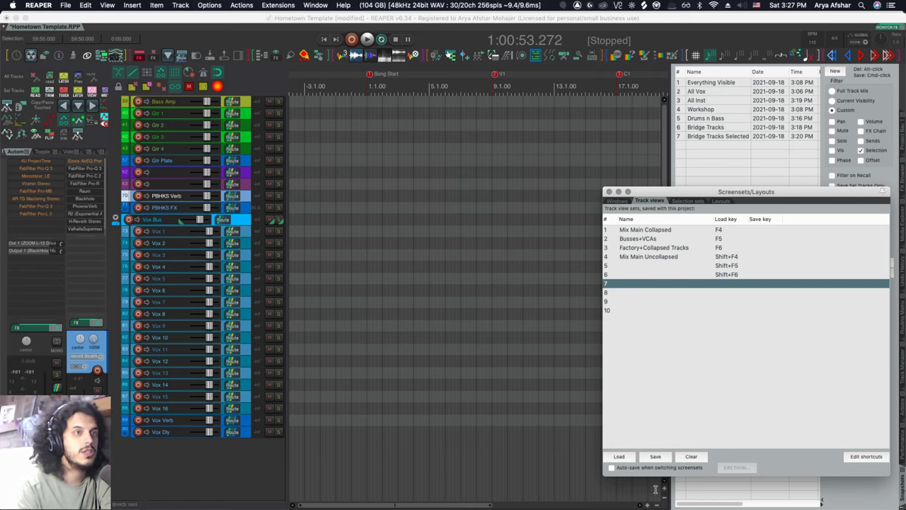
{"action": "left_click", "coordinate": [656, 457]}
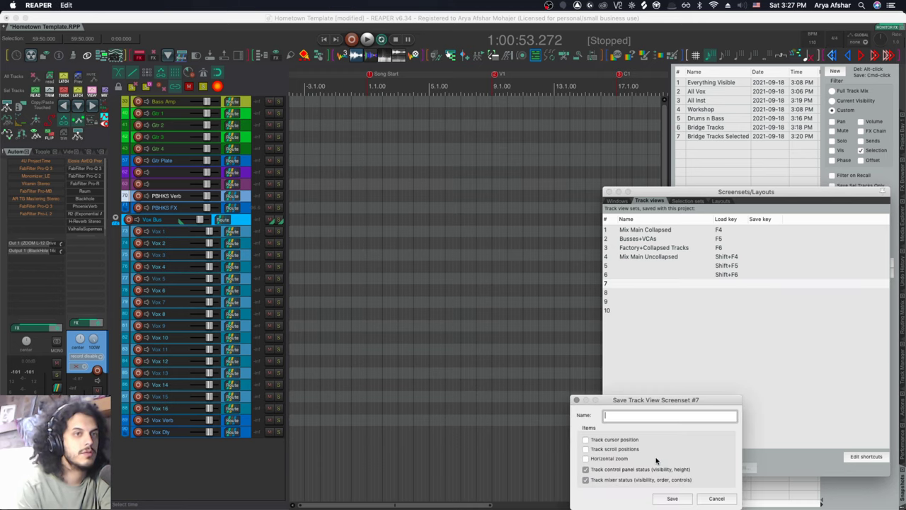
{"action": "left_click_drag", "start_coordinate": [635, 400], "coordinate": [576, 115]}
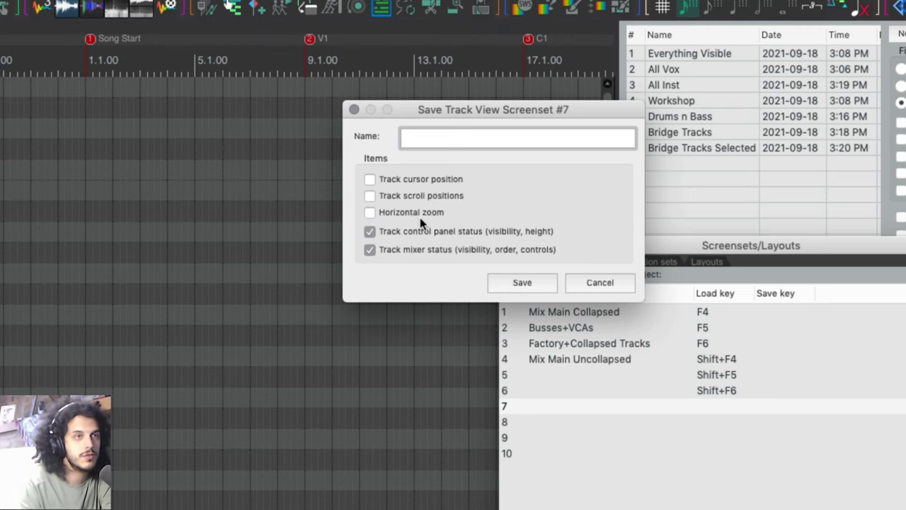
{"action": "left_click", "coordinate": [606, 284]}
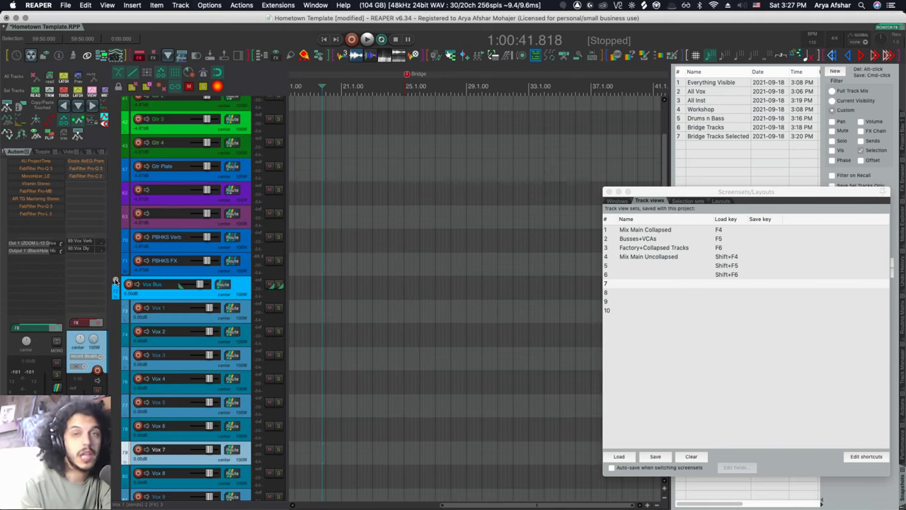
Collapse the Vox Bus folder, make the tracks taller, and zoom the timeline in with the edit cursor at the Bridge marker.
{"action": "left_click", "coordinate": [116, 281]}
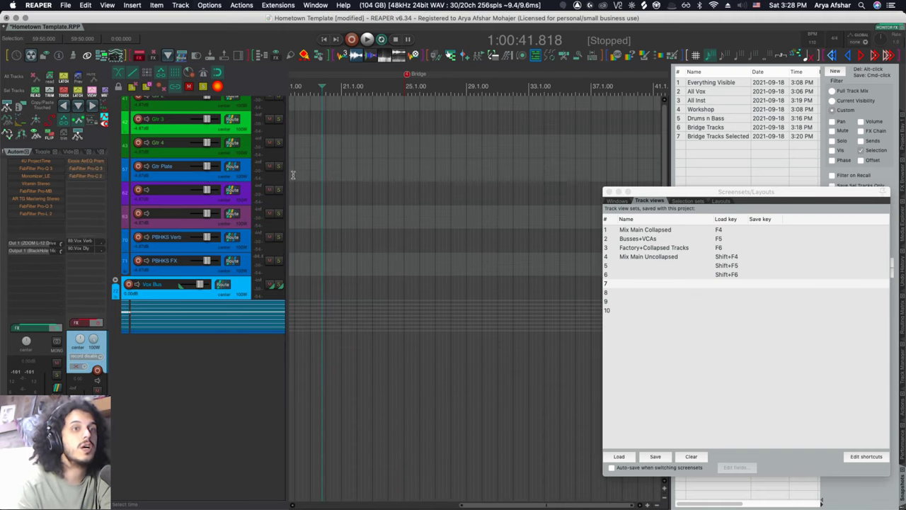
{"action": "scroll", "coordinate": [397, 206], "scroll_direction": "up", "scroll_amount": 2}
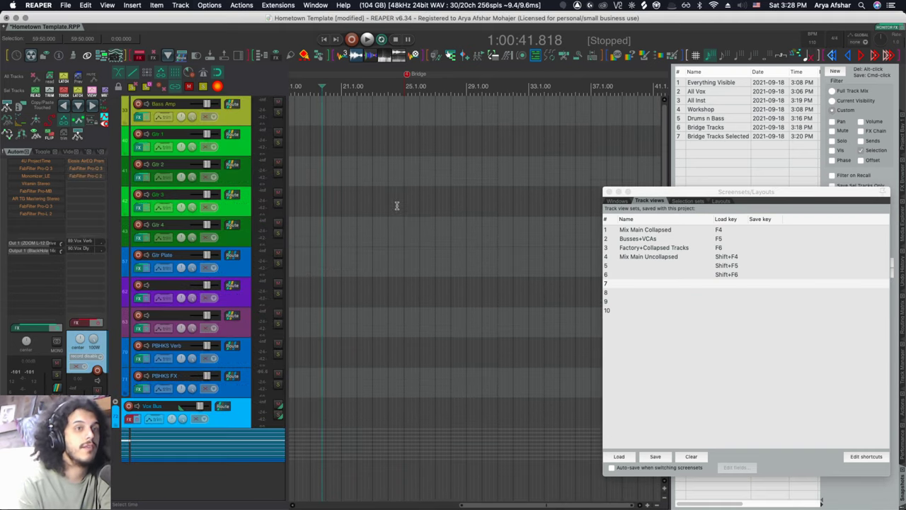
{"action": "left_click", "coordinate": [416, 114]}
{"action": "scroll", "coordinate": [430, 149], "scroll_direction": "up", "scroll_amount": 5}
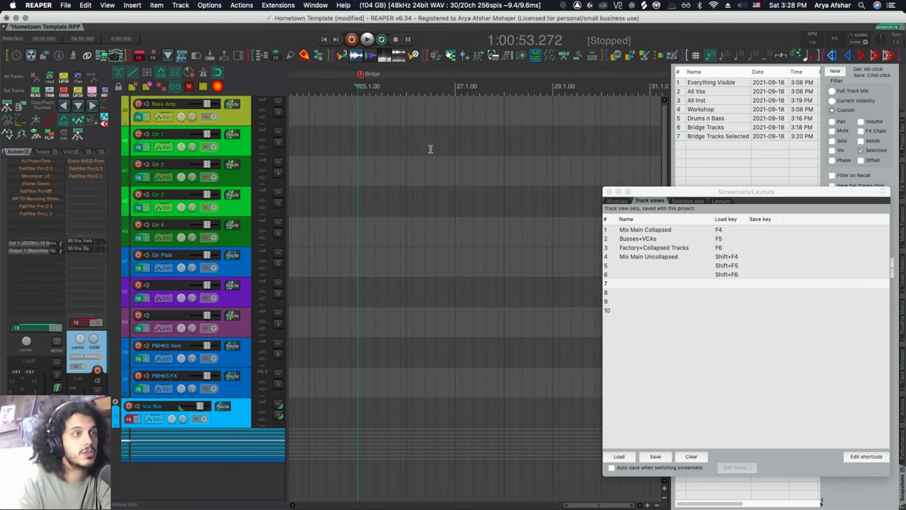
Save the layout as track view 7 named "Bridge Tracks", including cursor position, scroll positions and horizontal zoom.
{"action": "left_click", "coordinate": [656, 456]}
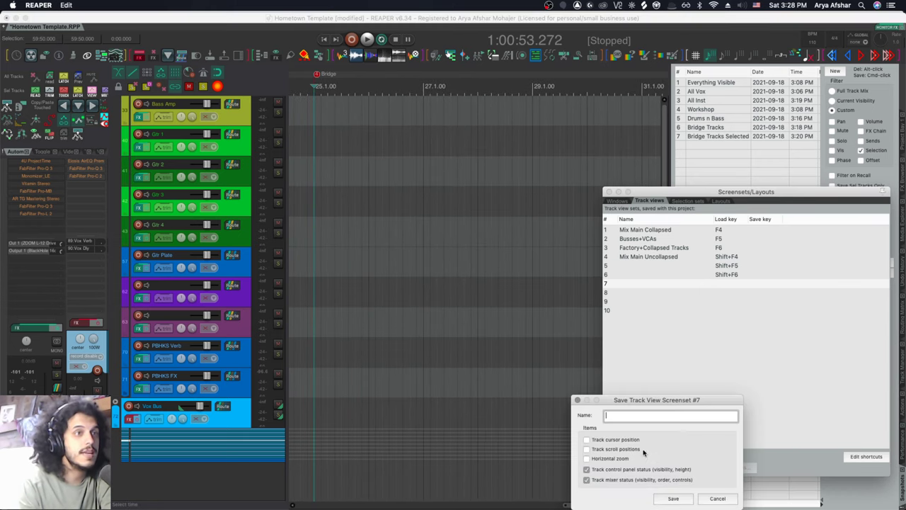
{"action": "left_click", "coordinate": [586, 459]}
{"action": "type", "text": "Bridge V"}
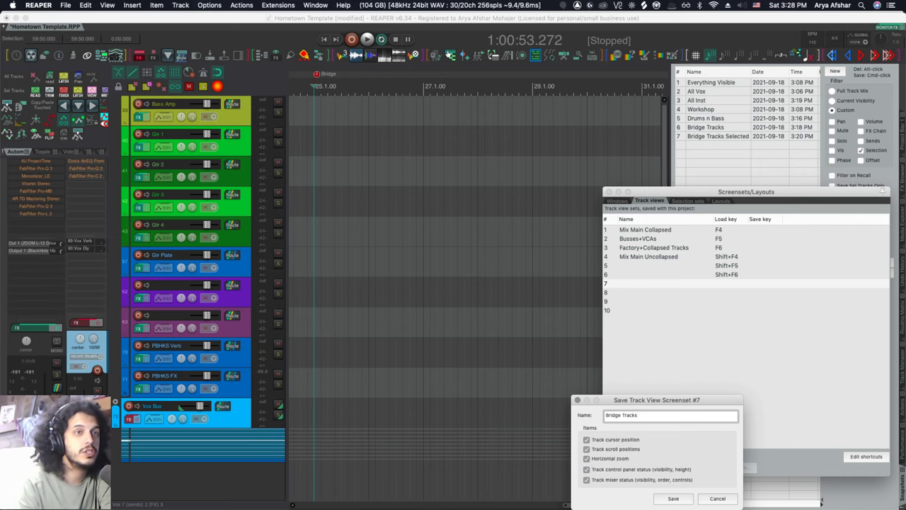
{"action": "type", "text": "racks"}
{"action": "key", "text": "Return"}
Load the Bridge Tracks track view from the full track list to test its saved tracks and cursor position.
{"action": "scroll", "coordinate": [353, 194], "scroll_direction": "down", "scroll_amount": 3}
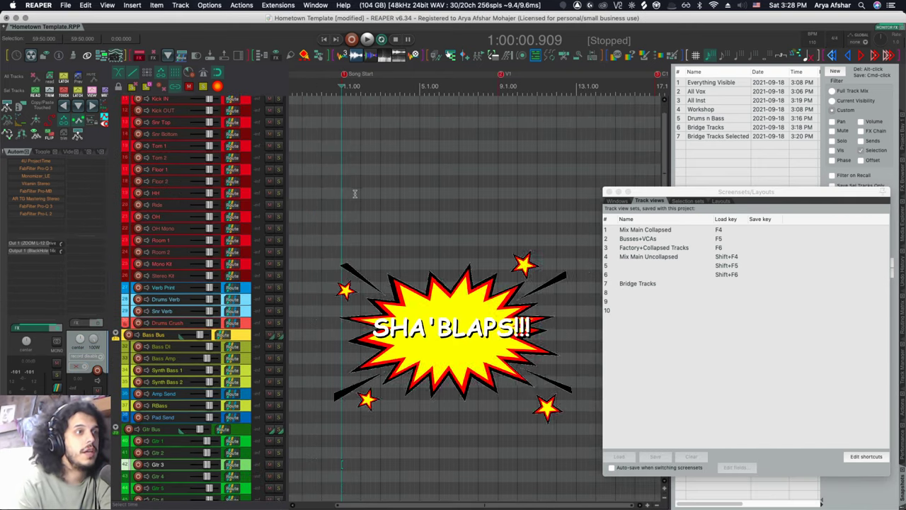
{"action": "scroll", "coordinate": [354, 197], "scroll_direction": "up", "scroll_amount": 2}
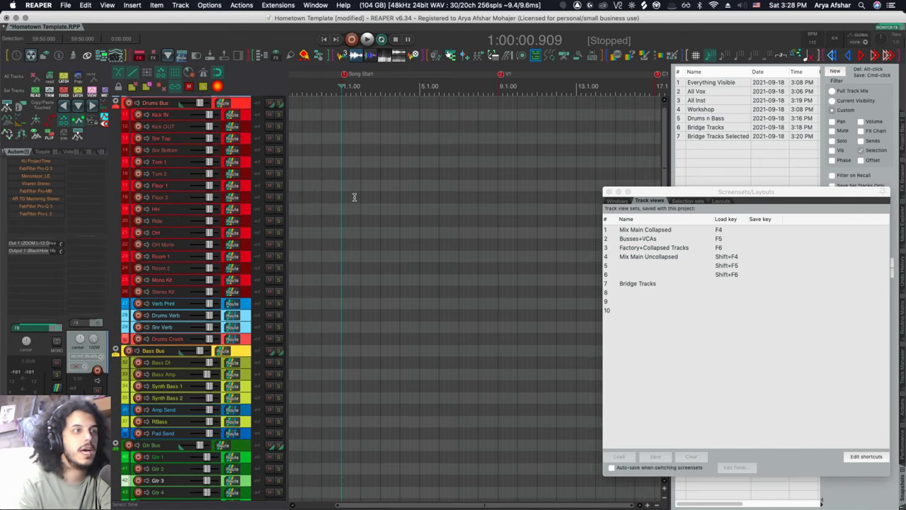
{"action": "scroll", "coordinate": [352, 187], "scroll_direction": "down", "scroll_amount": 3}
{"action": "left_click", "coordinate": [638, 283]}
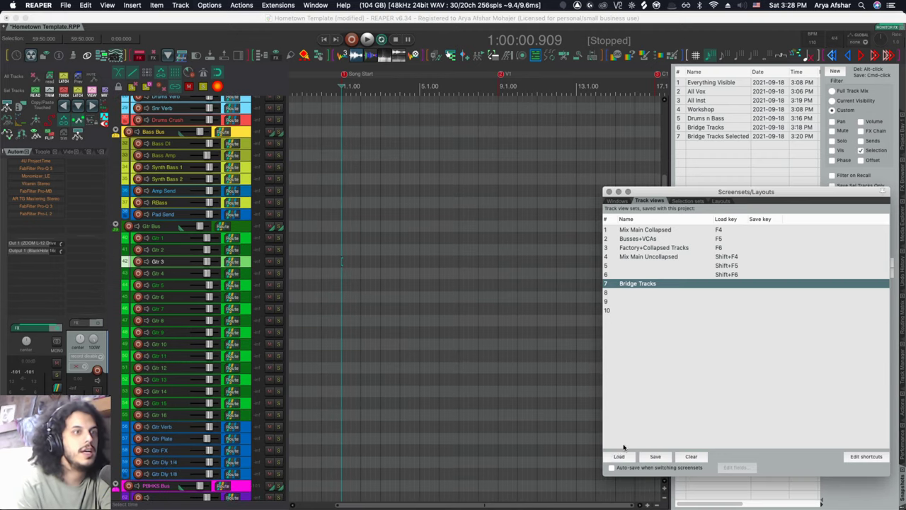
{"action": "left_click", "coordinate": [620, 456]}
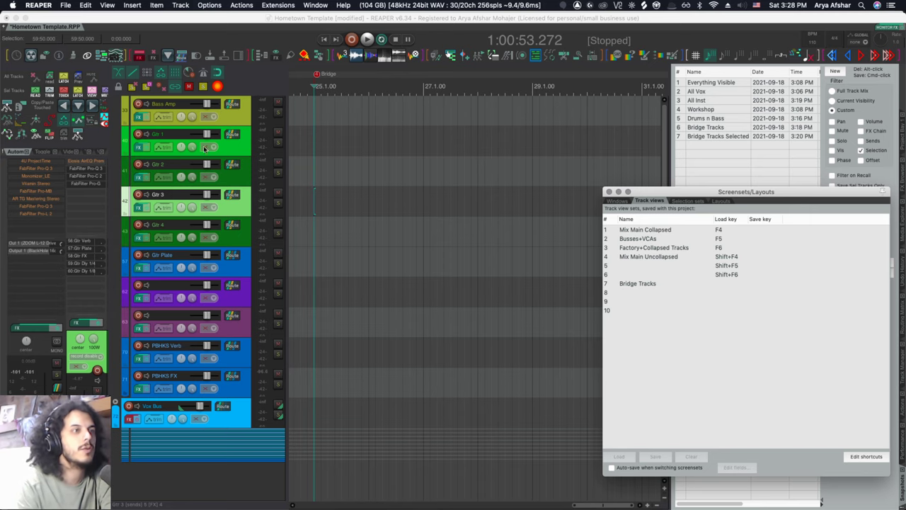
Zoom the timeline out and reload the Bridge Tracks track view to test its saved horizontal zoom.
{"action": "scroll", "coordinate": [366, 268], "scroll_direction": "down", "scroll_amount": 5}
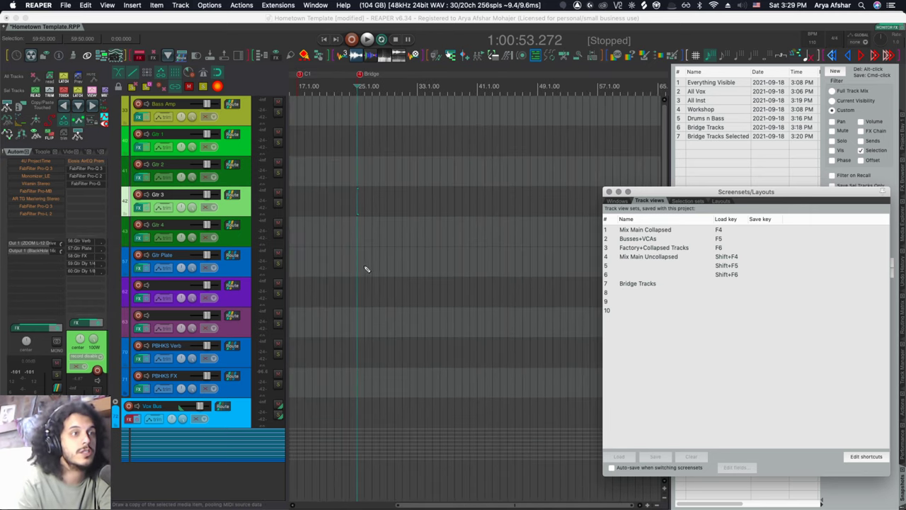
{"action": "left_click", "coordinate": [636, 284]}
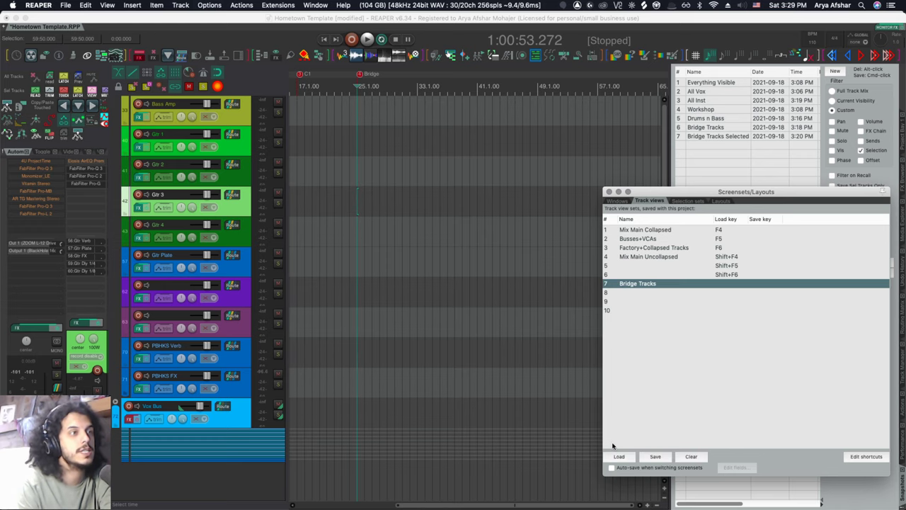
{"action": "left_click", "coordinate": [616, 455]}
Look through the window sets, selection sets and layouts in Screensets/Layouts, ending on the track views.
{"action": "left_click", "coordinate": [618, 201]}
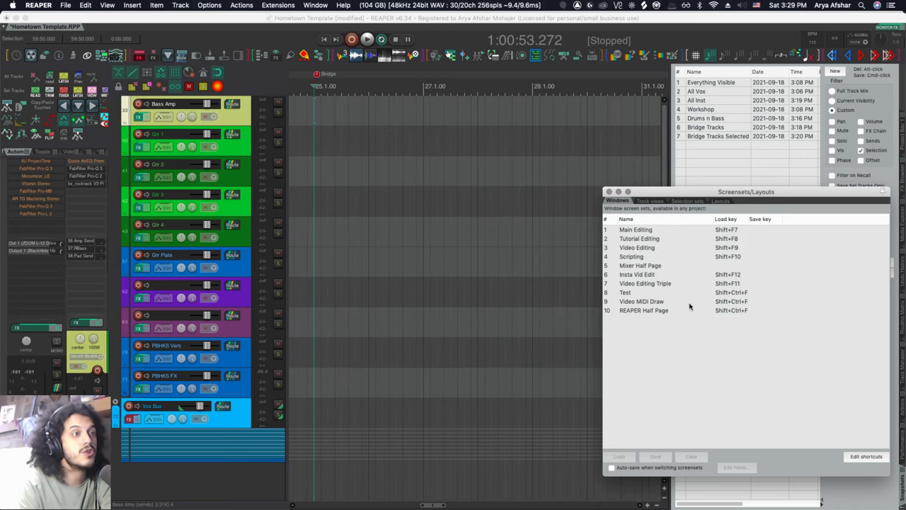
{"action": "left_click", "coordinate": [685, 201]}
{"action": "left_click", "coordinate": [650, 201]}
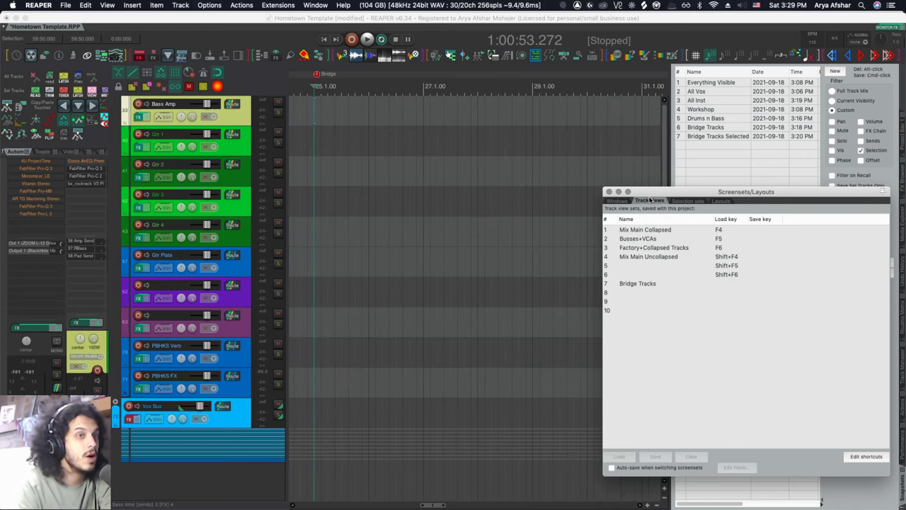
{"action": "left_click", "coordinate": [720, 201]}
{"action": "left_click", "coordinate": [683, 202]}
{"action": "left_click", "coordinate": [650, 202]}
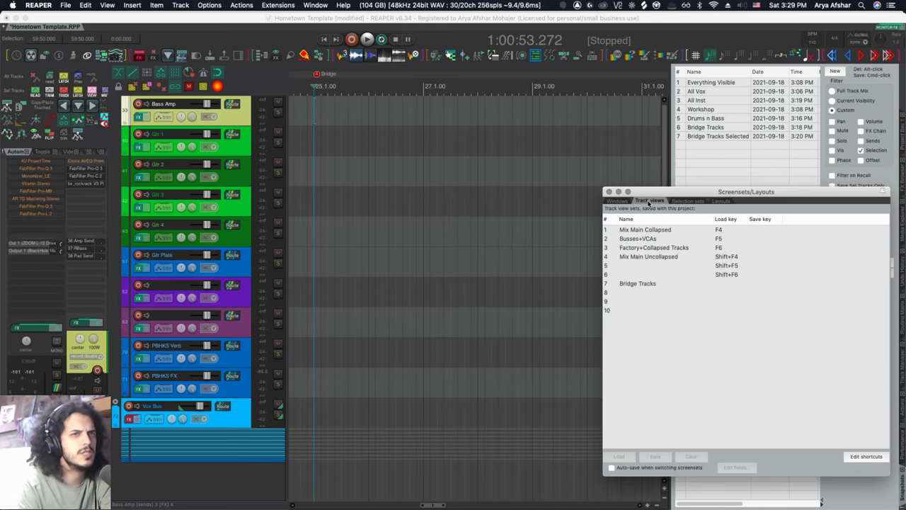
Close the Screensets/Layouts window.
{"action": "left_click", "coordinate": [609, 191]}
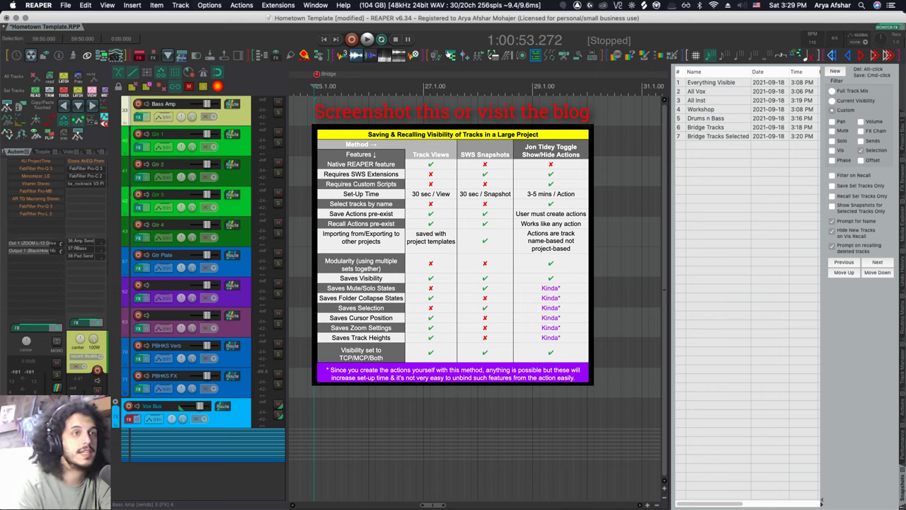
{"action": "key", "text": "alt+super+w"}
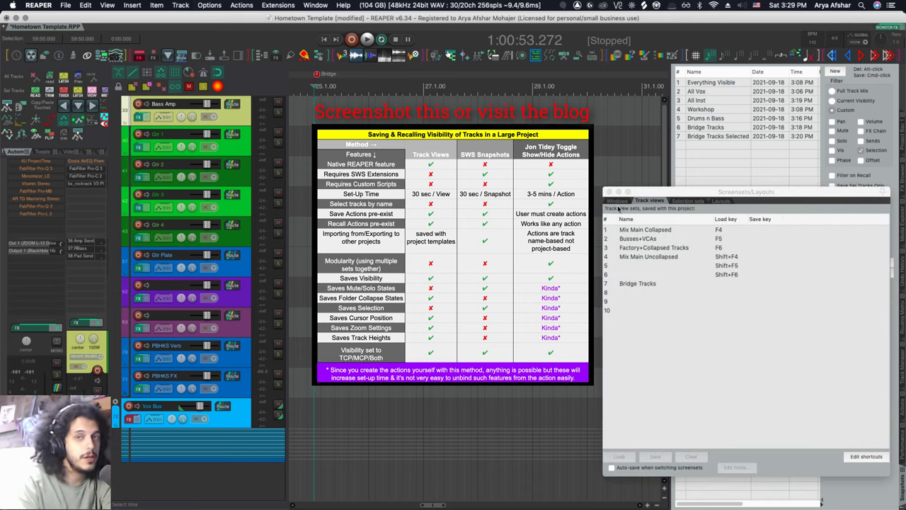
{"action": "left_click", "coordinate": [608, 193]}
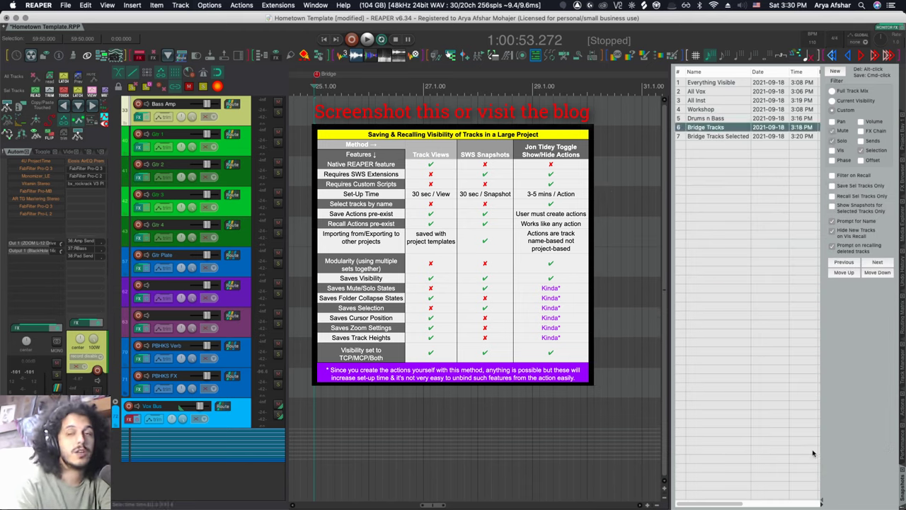